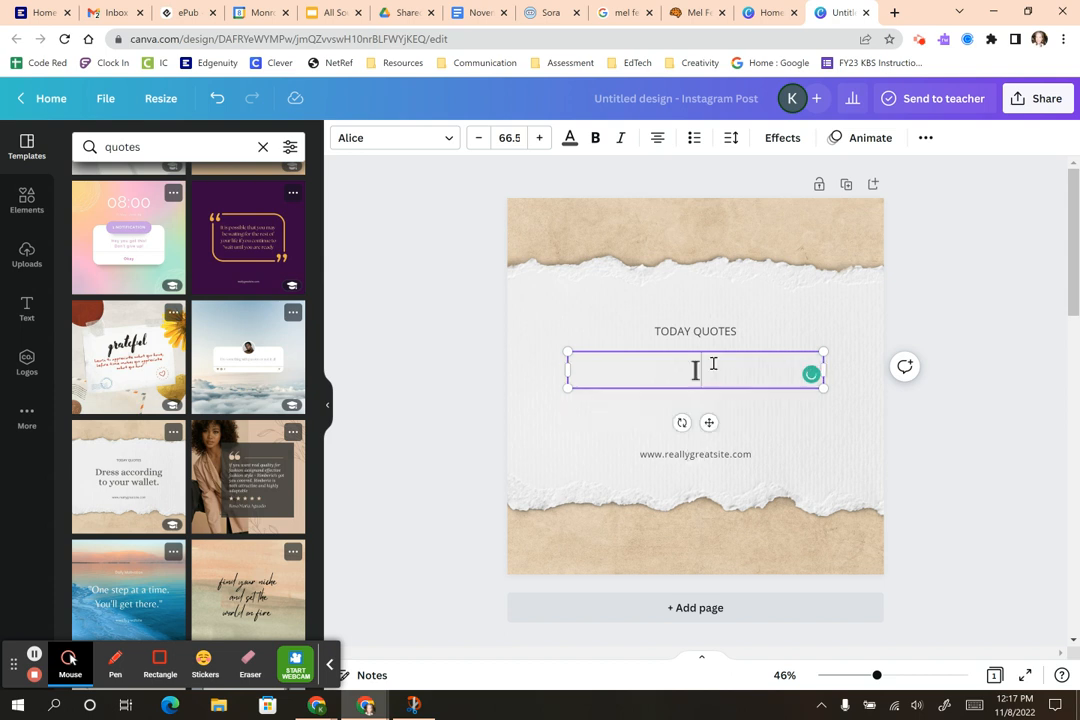
Step: Correct the quote to 'I knew I could, too.' and widen it onto one centred line
key("BackSpace")
type("knew")
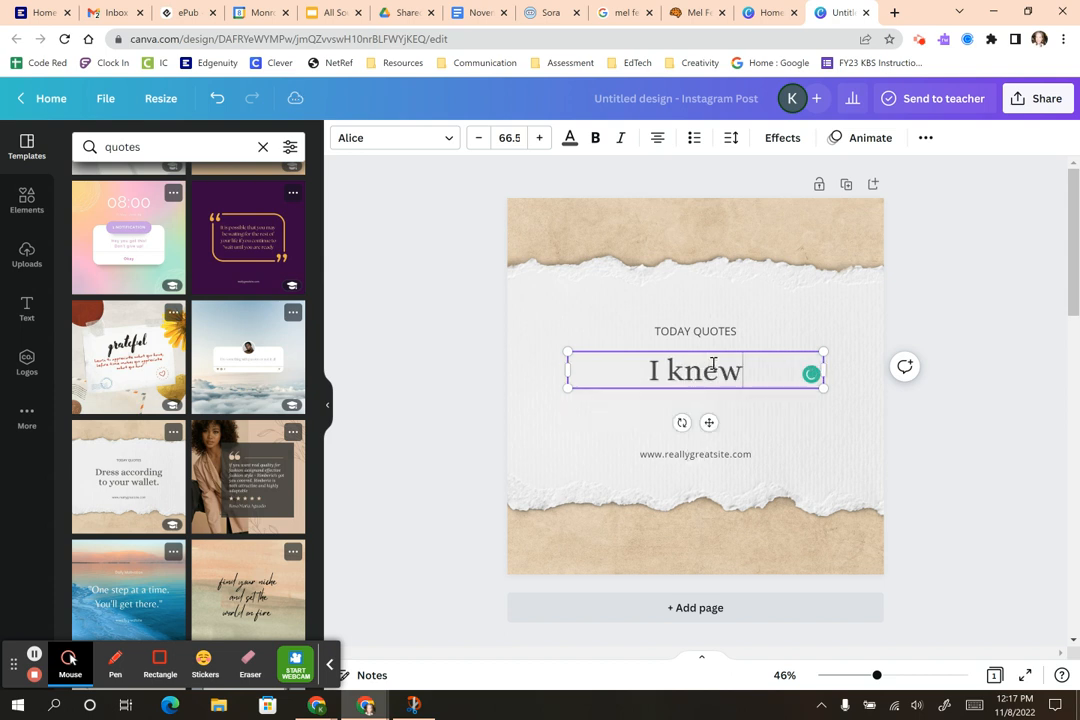
type(" I could")
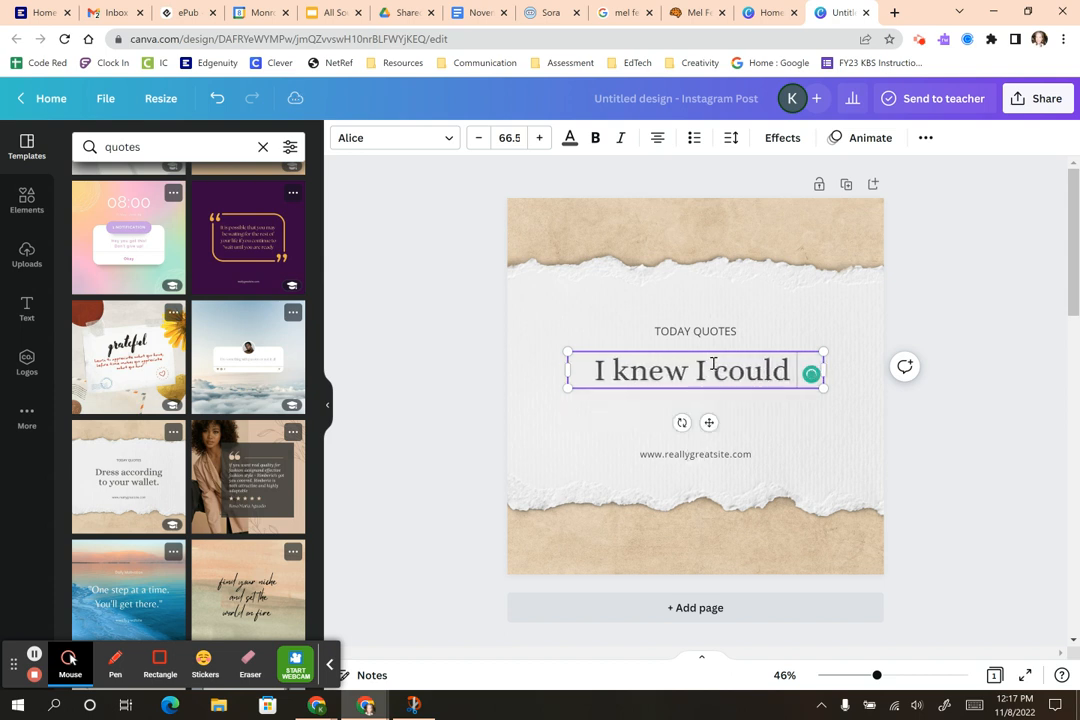
type(", too")
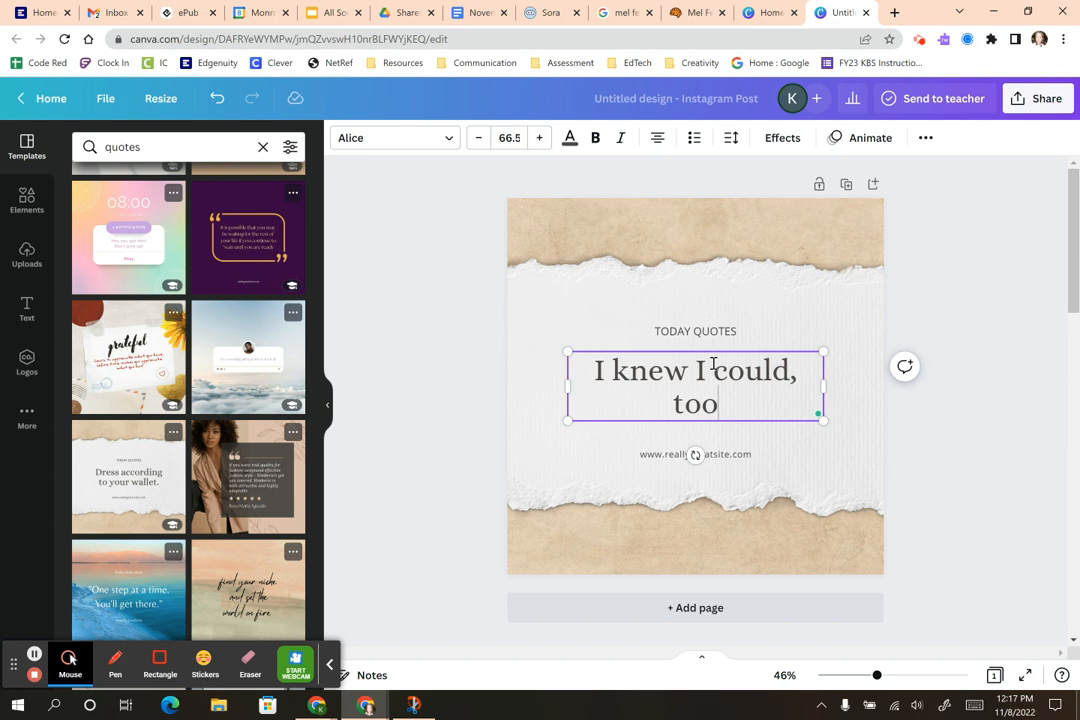
type("\"")
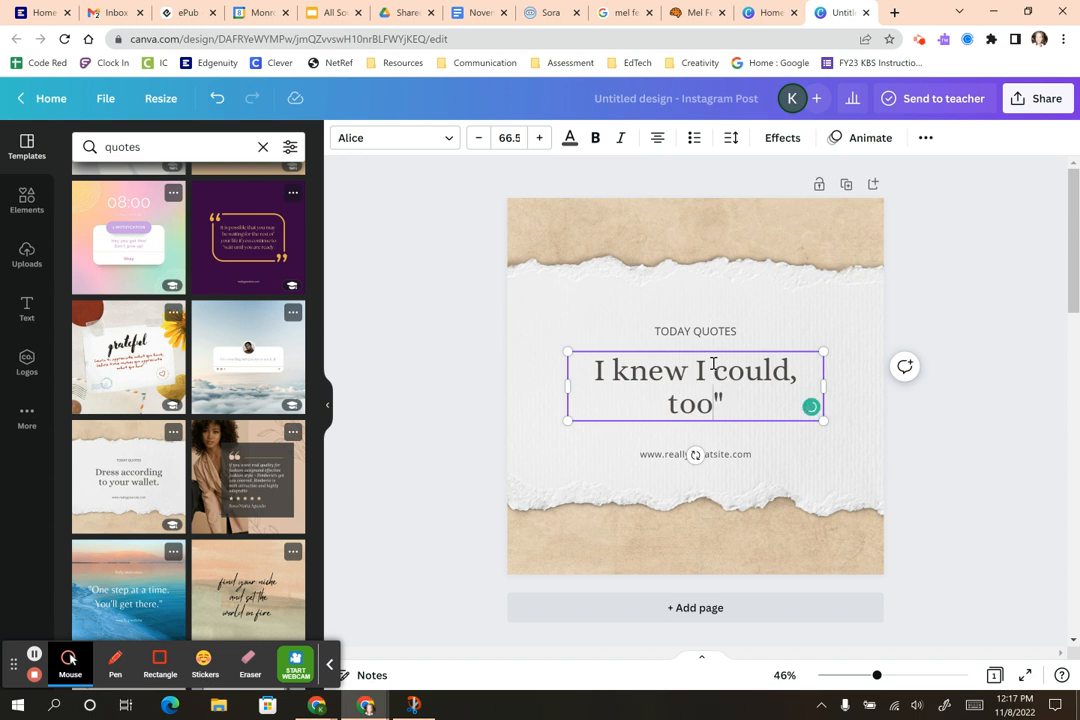
type(",")
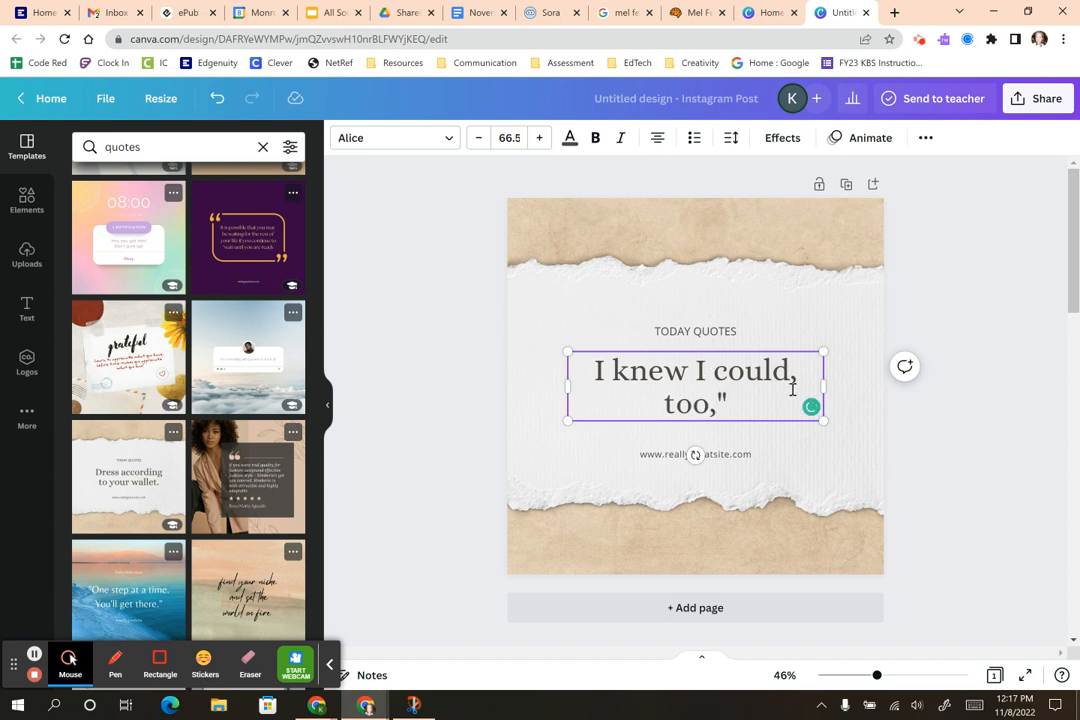
key("BackSpace")
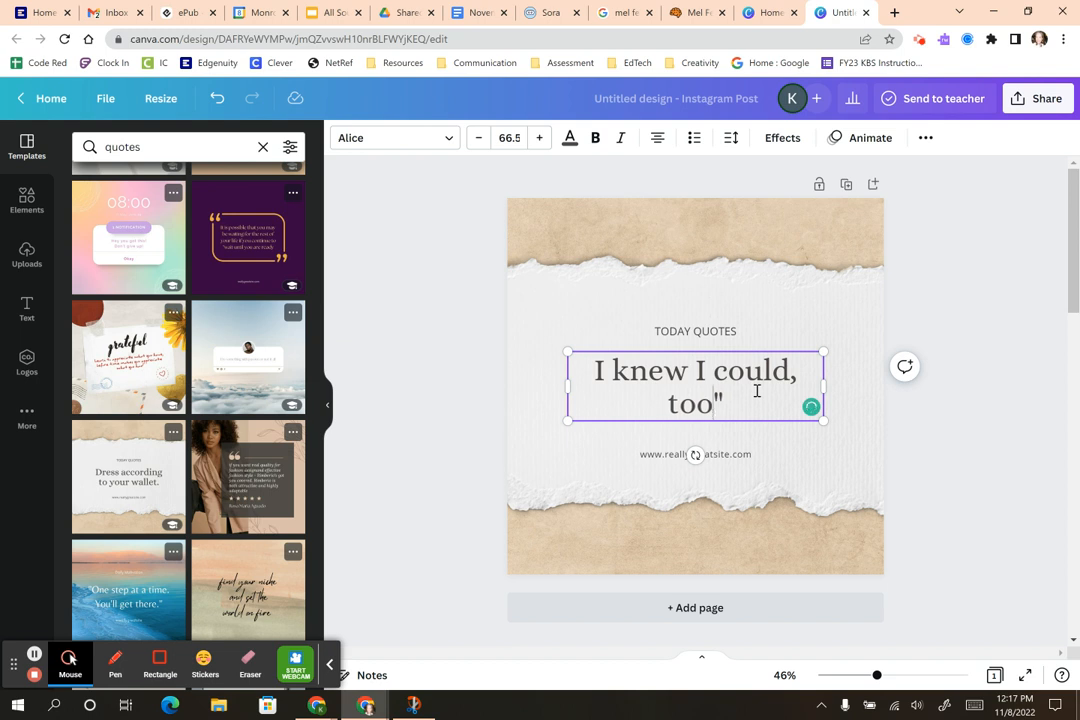
key("Delete")
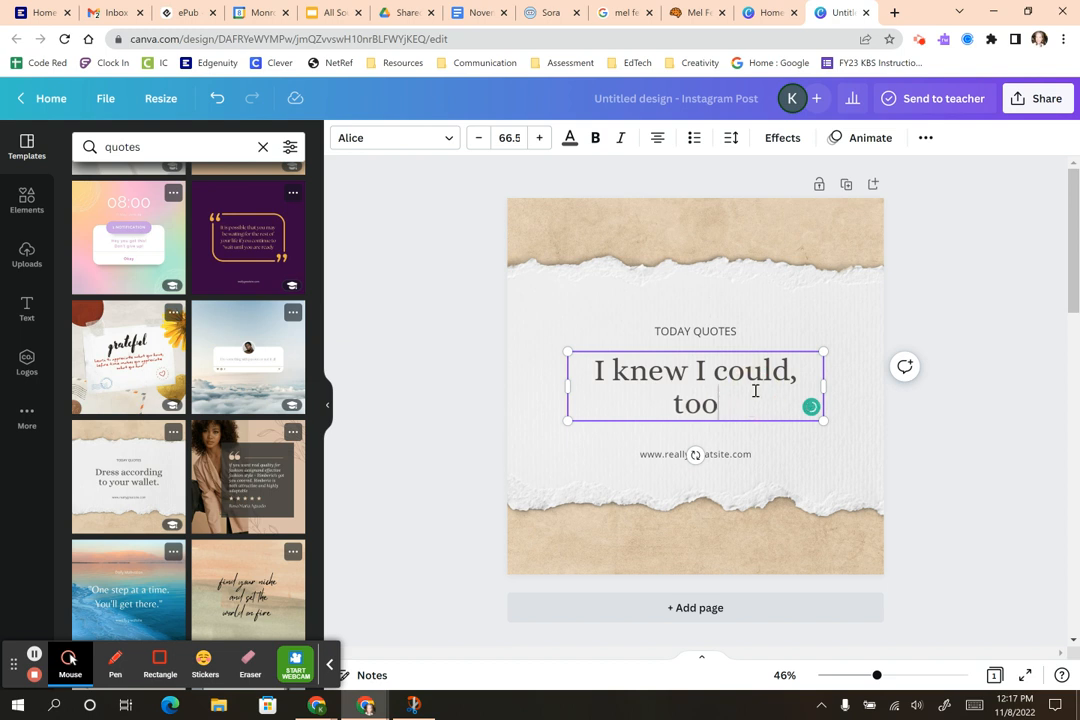
type(".")
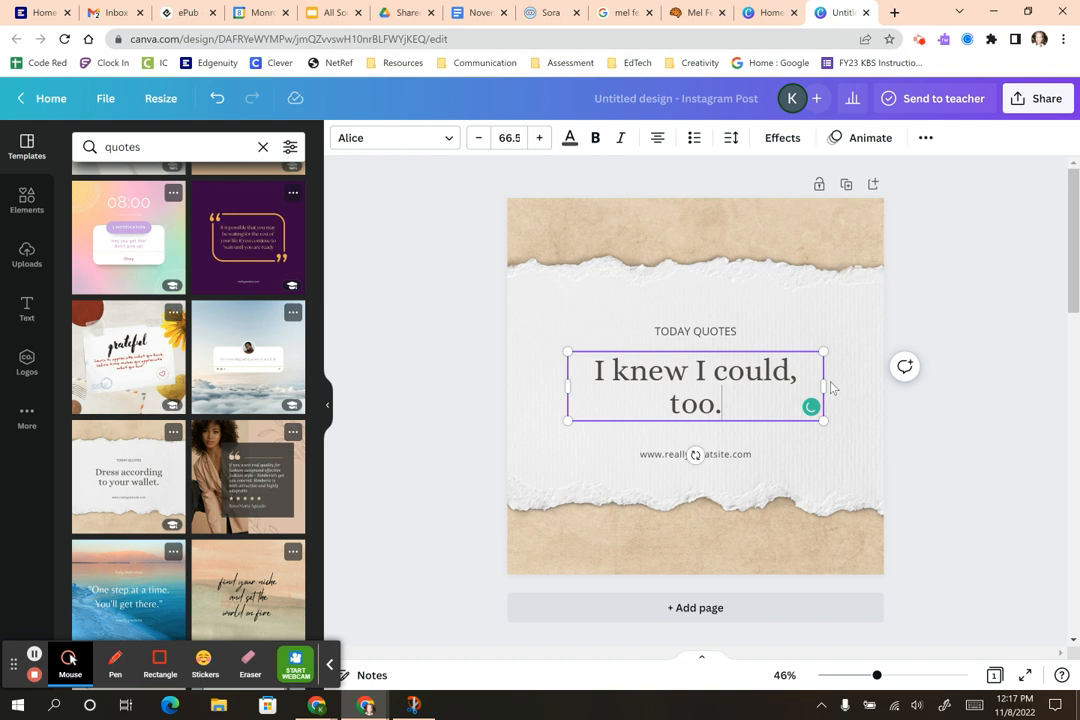
left_click_drag(824, 386, 855, 381)
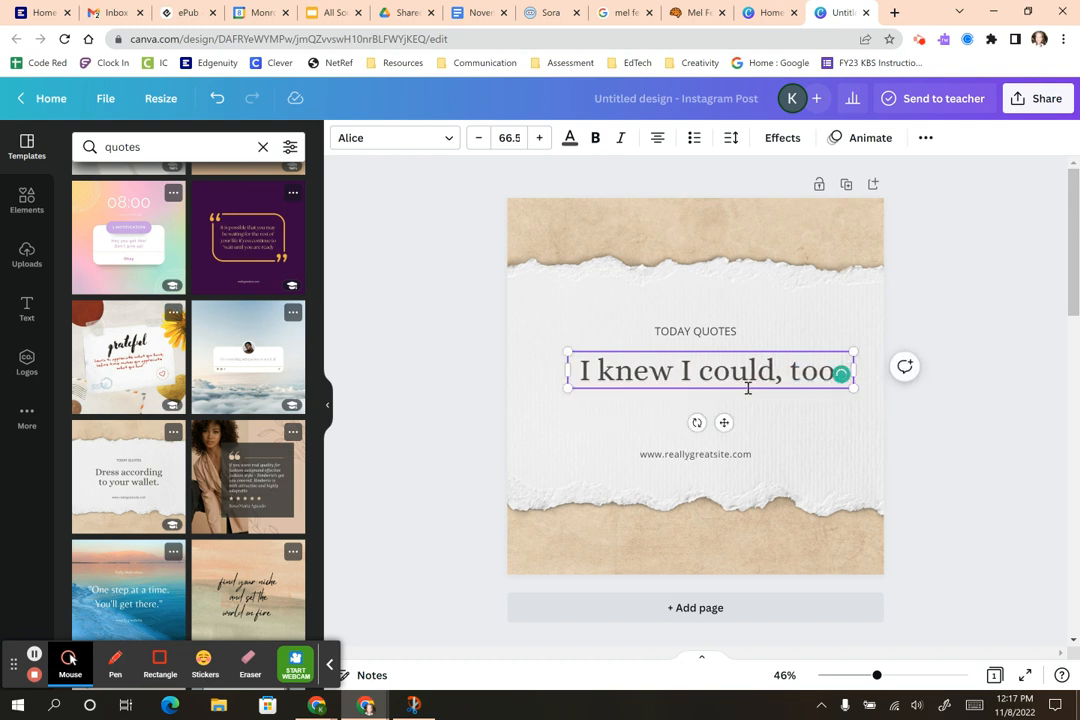
left_click_drag(748, 388, 733, 404)
double_click(736, 333)
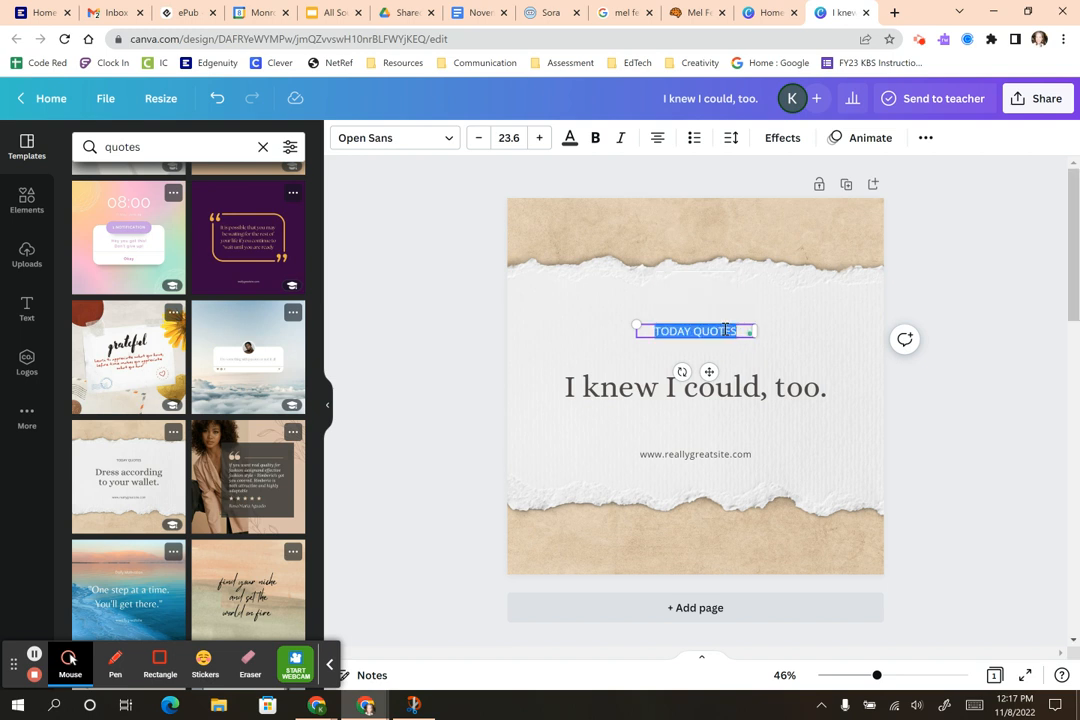
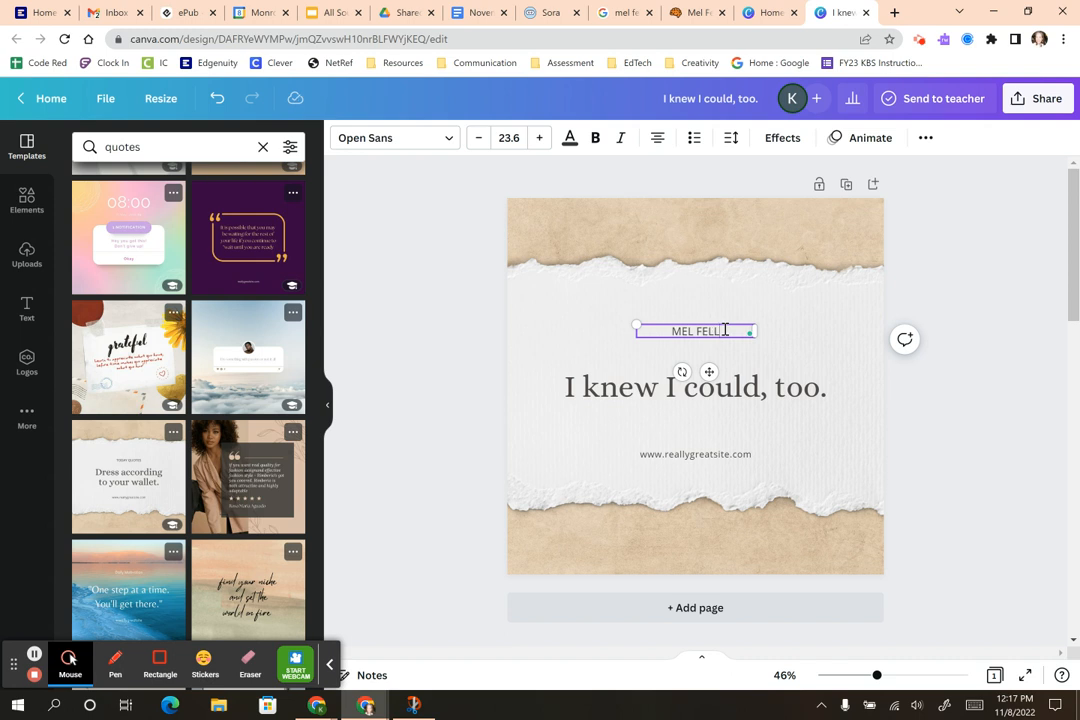
left_click(725, 330)
left_click_drag(725, 330, 666, 331)
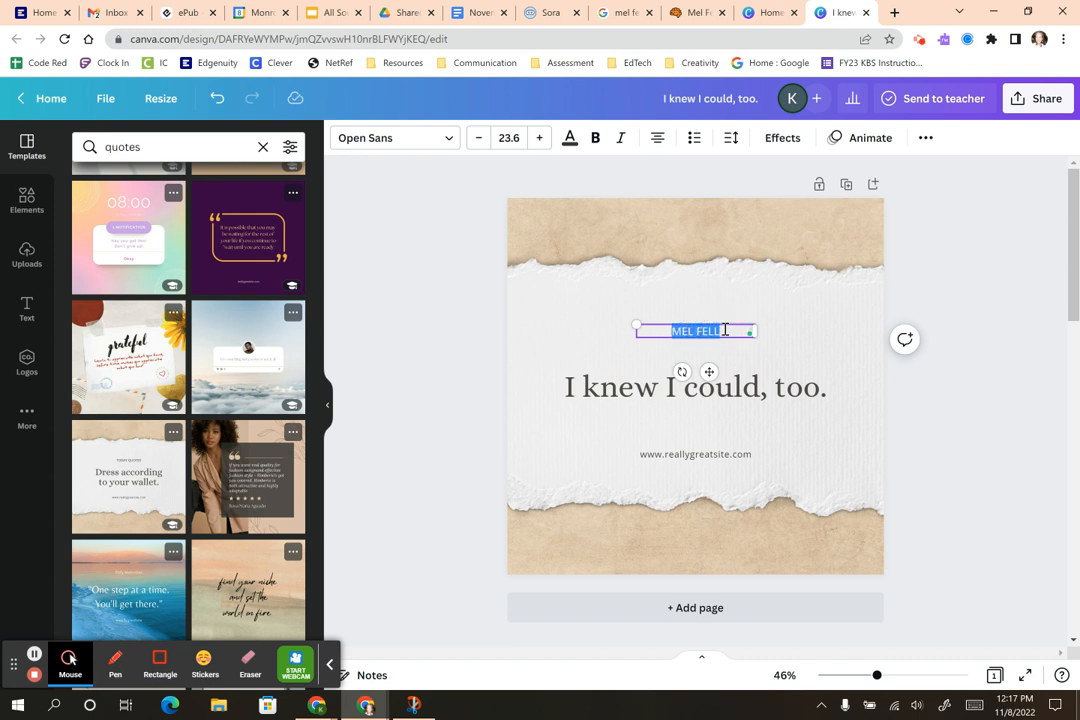
left_click(620, 137)
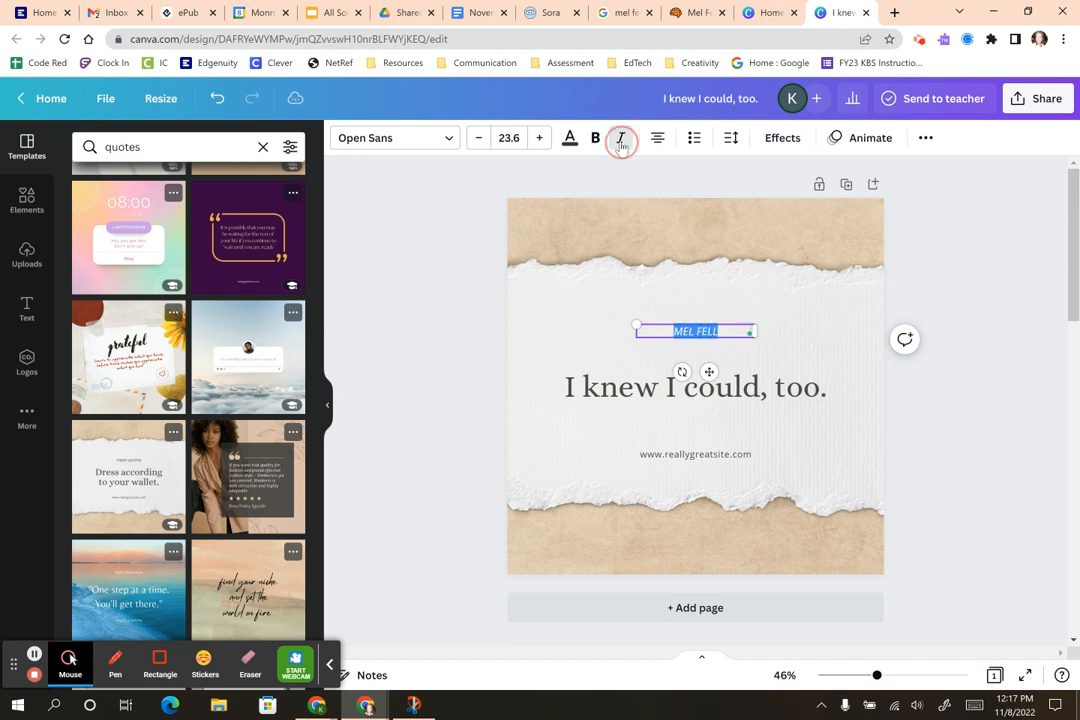
left_click(724, 467)
Step: Delete the website address line and select the main quote
left_click(724, 454)
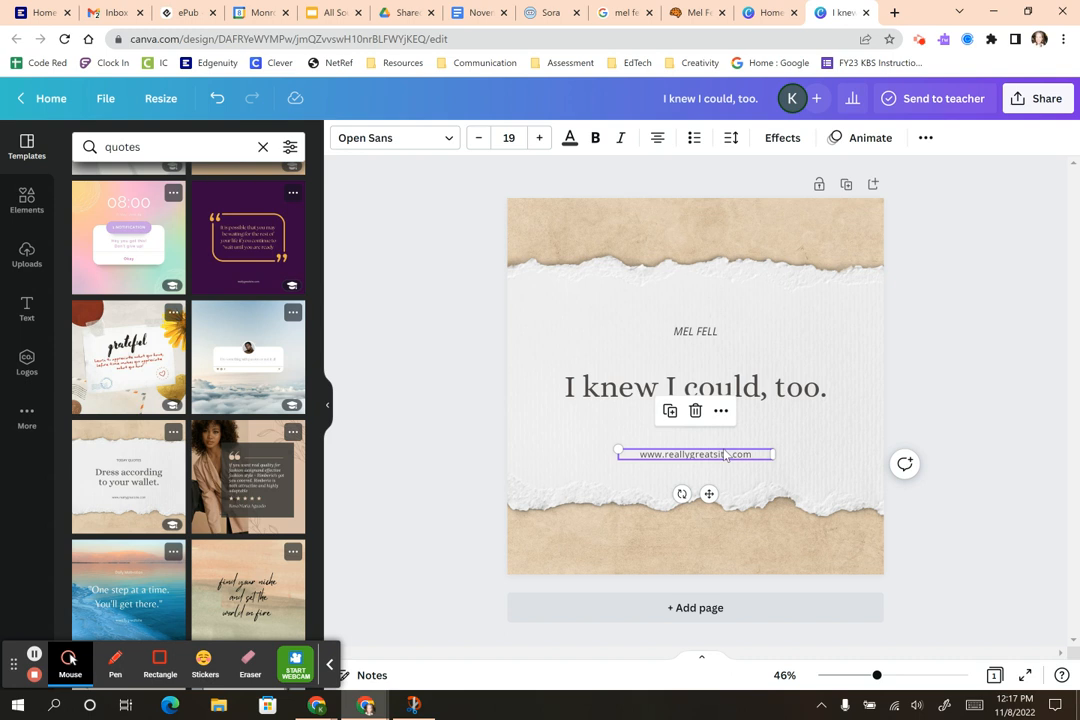
key("Delete")
left_click(688, 388)
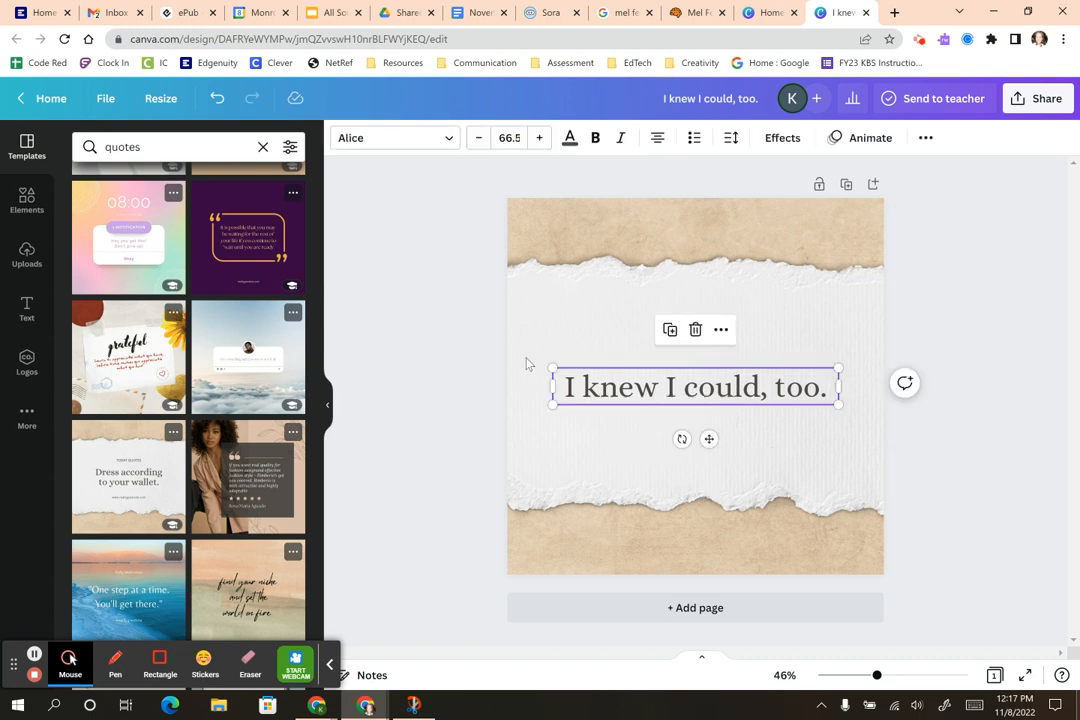
Step: Change the quote's font to Buffalo
left_click(415, 140)
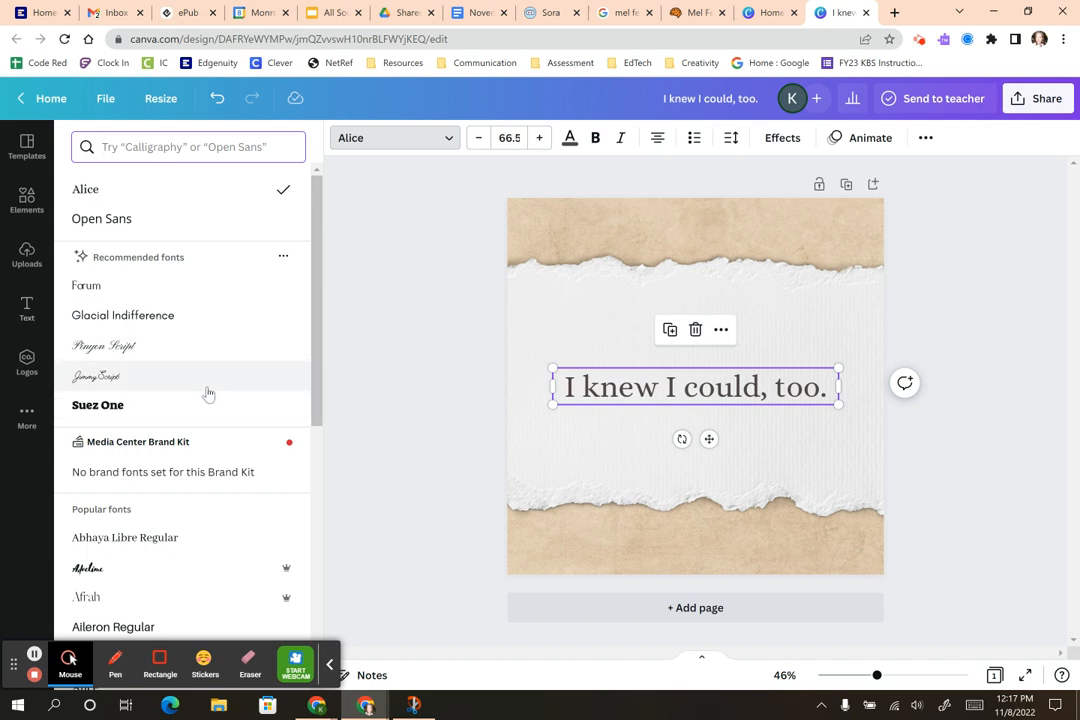
scroll(208, 391, "down", 4)
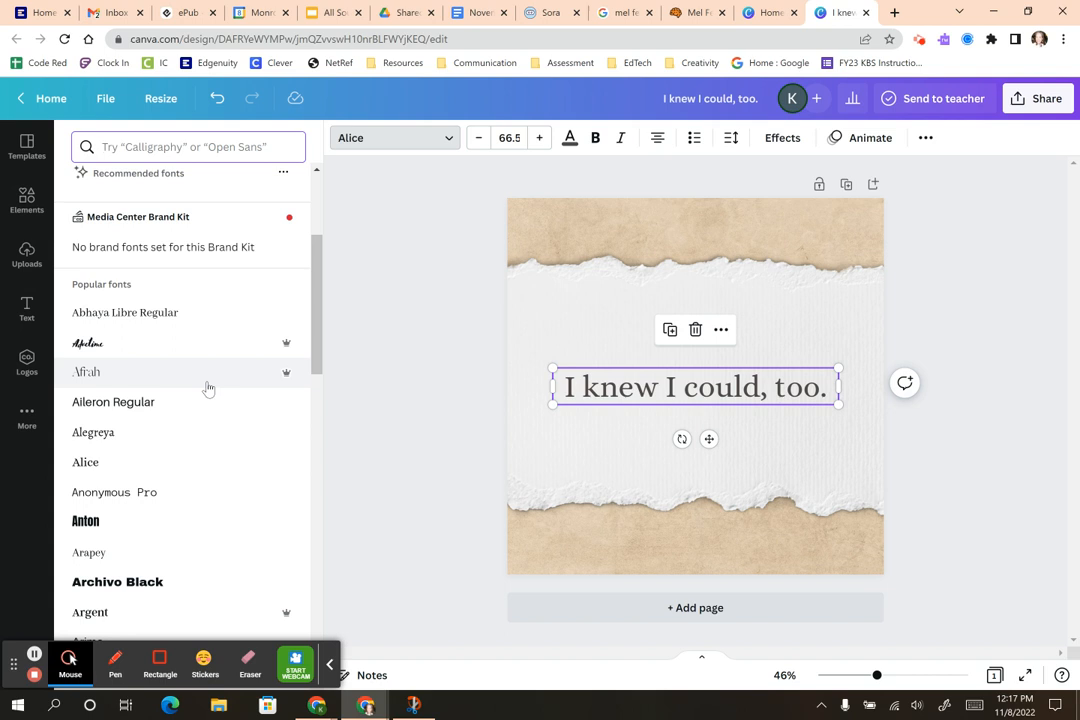
scroll(208, 388, "down", 3)
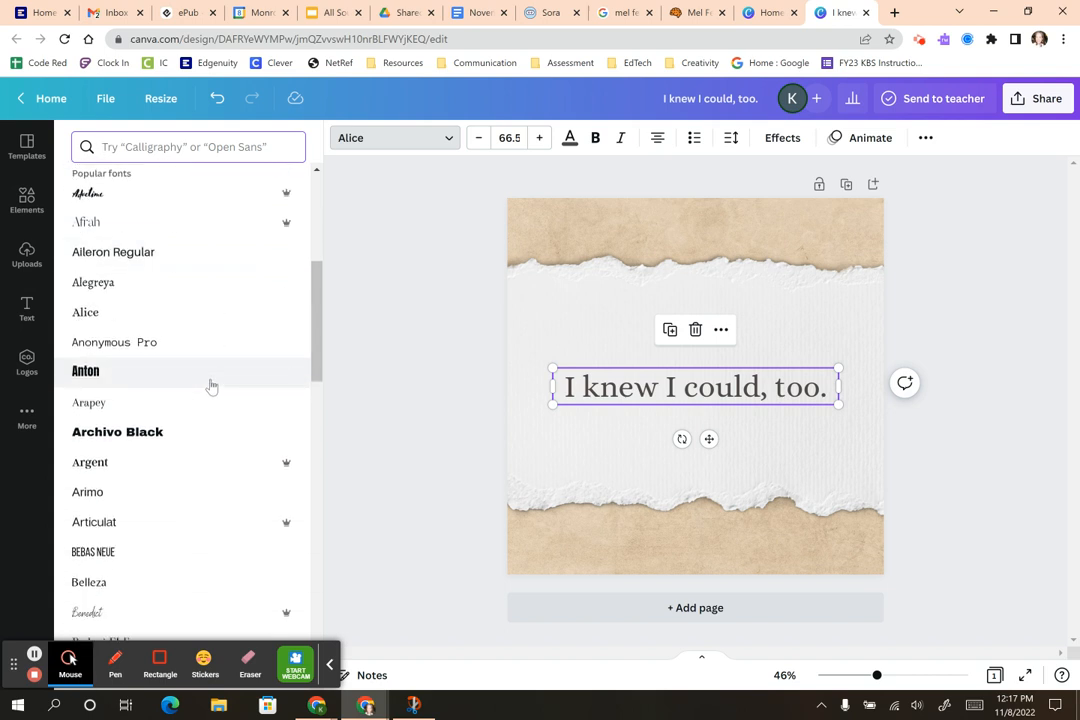
scroll(211, 386, "down", 5)
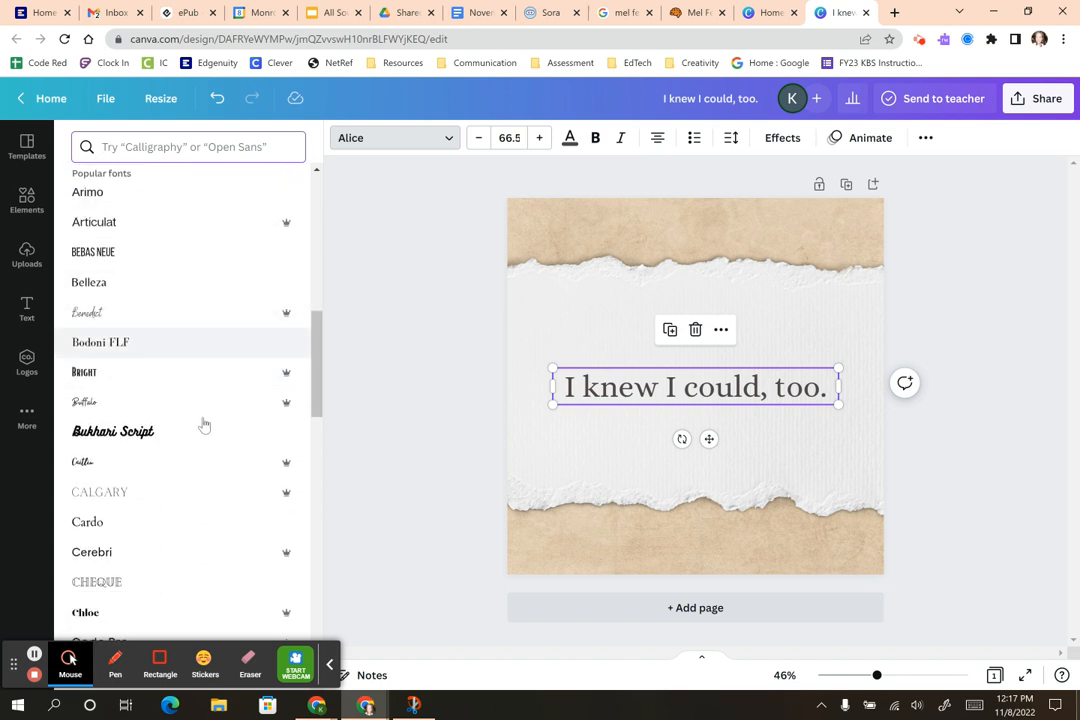
left_click(119, 404)
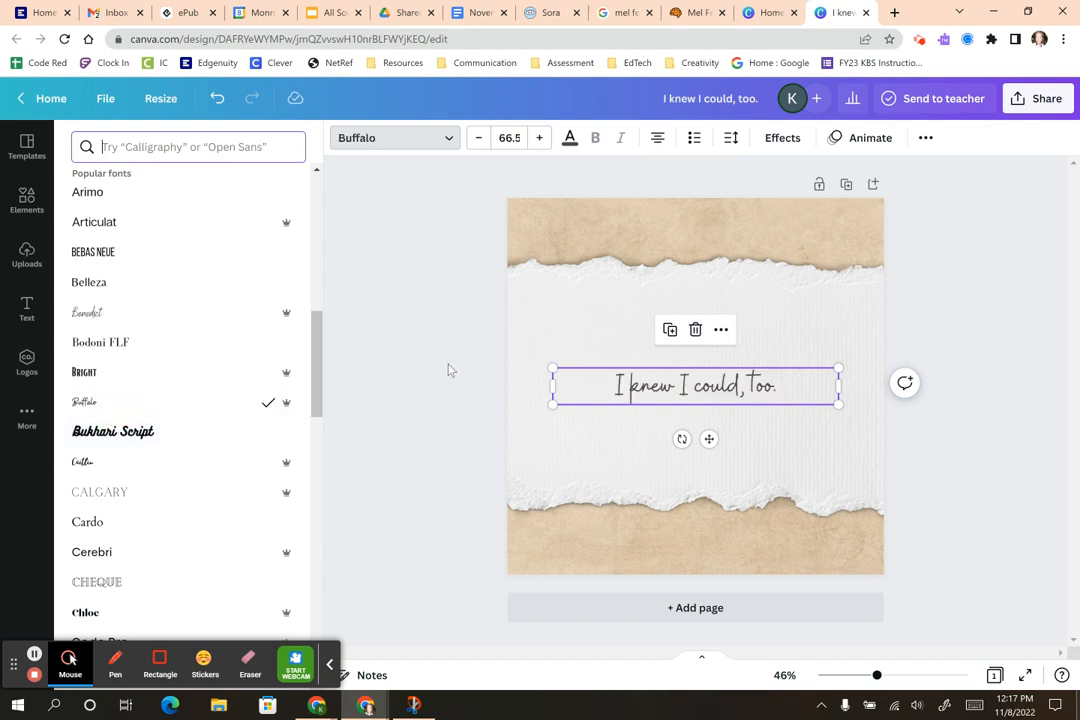
Step: Enlarge the quote to size 133 and shift it slightly upward
left_click_drag(840, 391, 864, 481)
left_click_drag(552, 434, 513, 470)
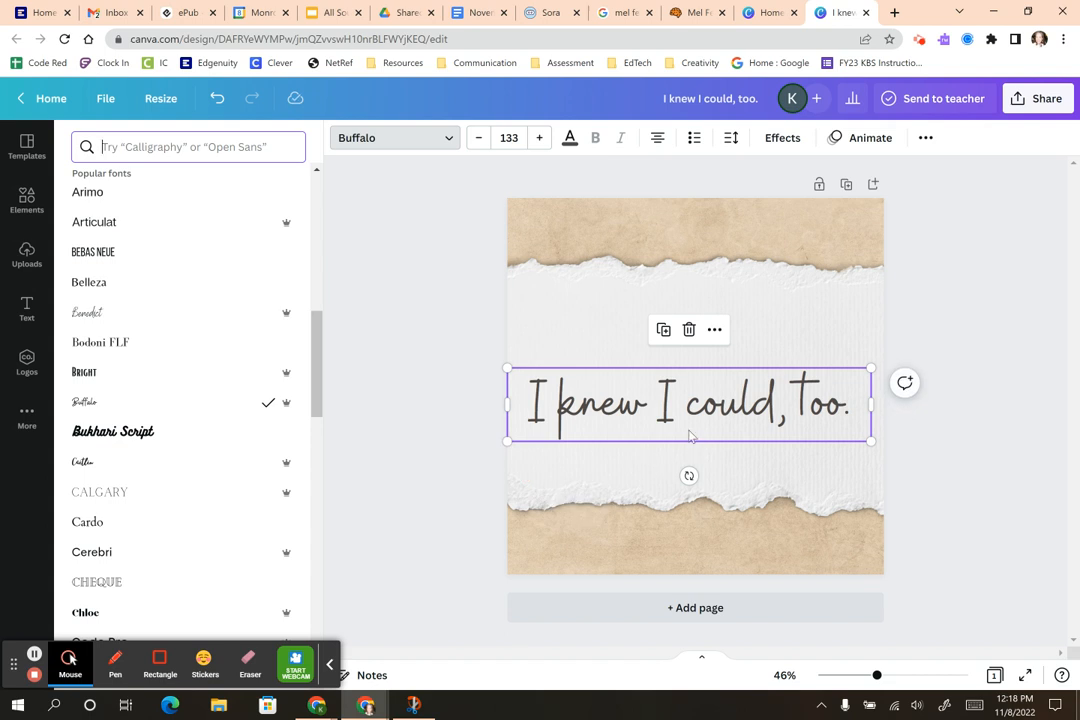
left_click_drag(688, 403, 693, 382)
left_click(709, 334)
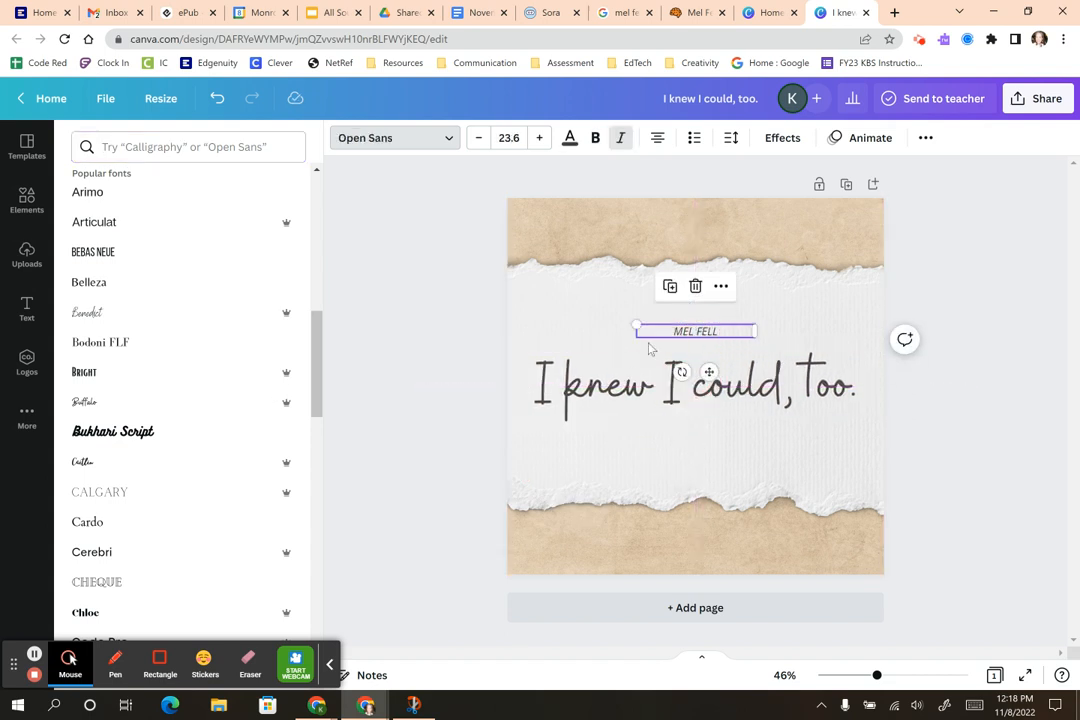
left_click_drag(637, 323, 572, 318)
left_click_drag(682, 369, 724, 477)
left_click(940, 535)
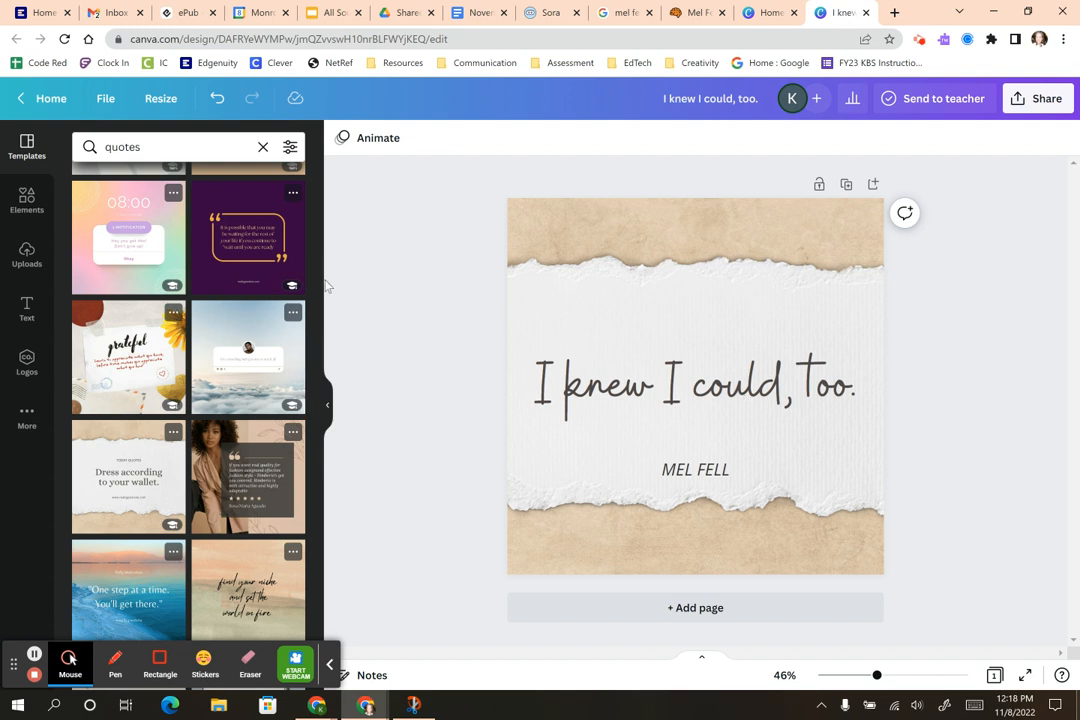
left_click(34, 201)
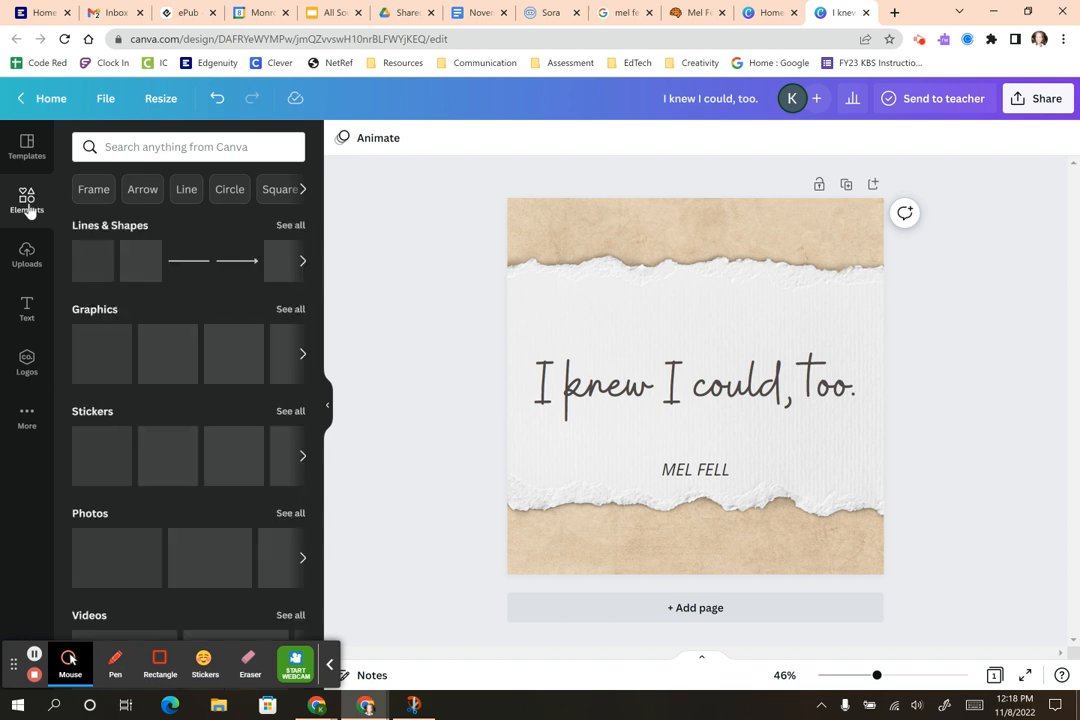
Step: Search Elements for 'bird' graphics and add the line-drawn bird
left_click(108, 147)
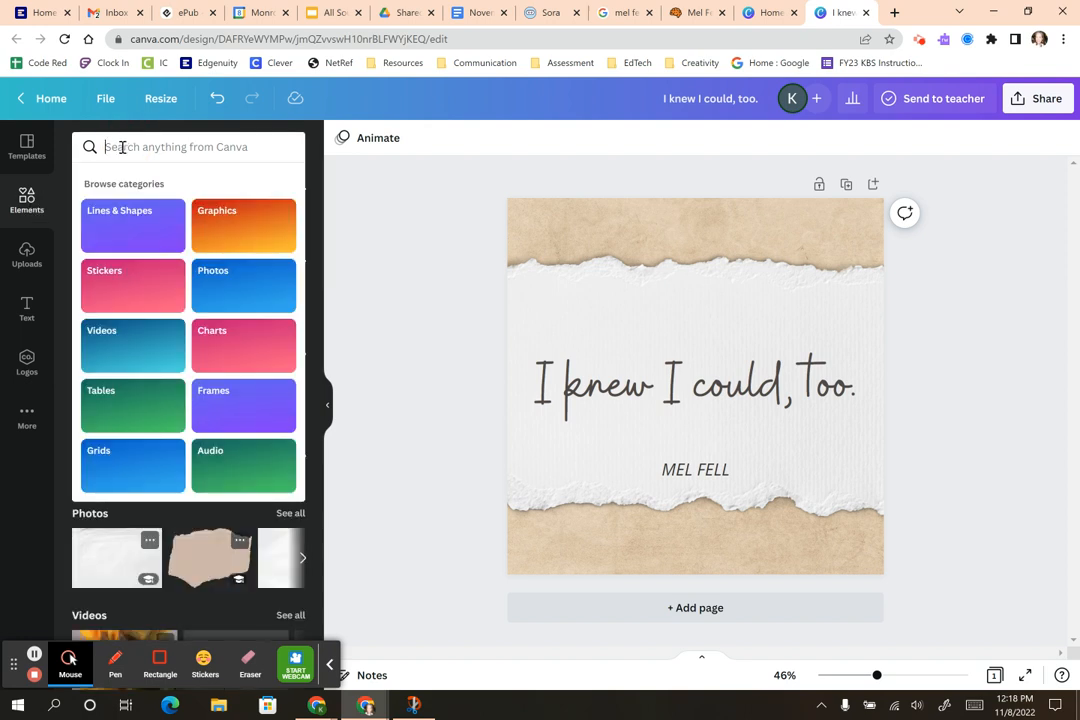
type("bird")
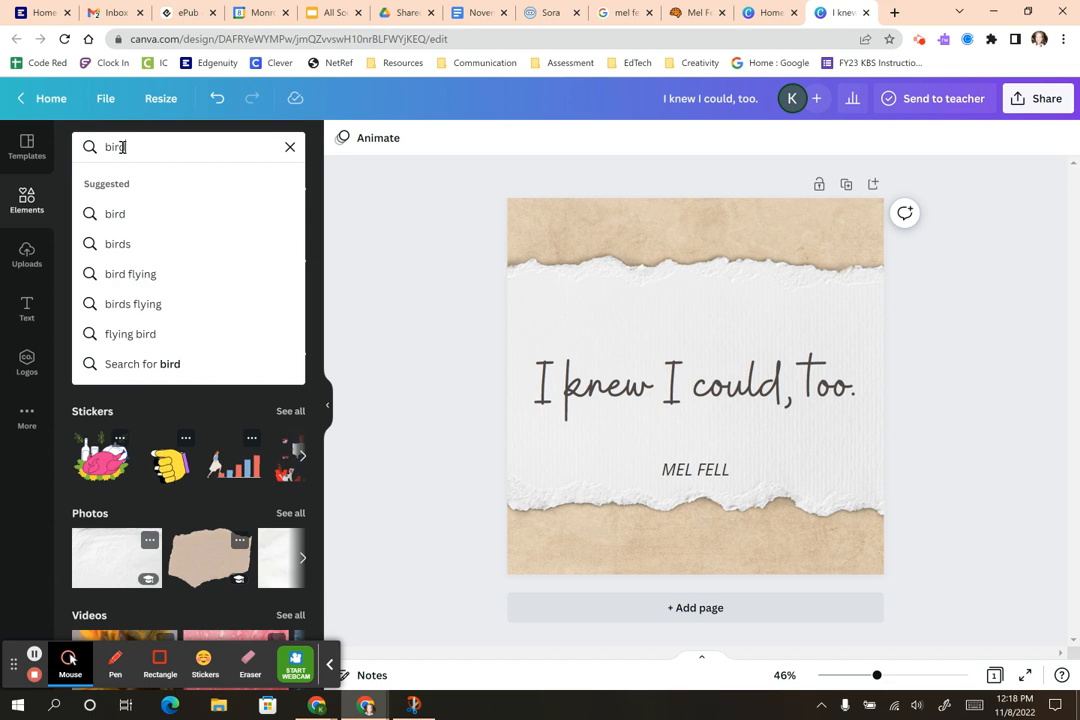
key("Return")
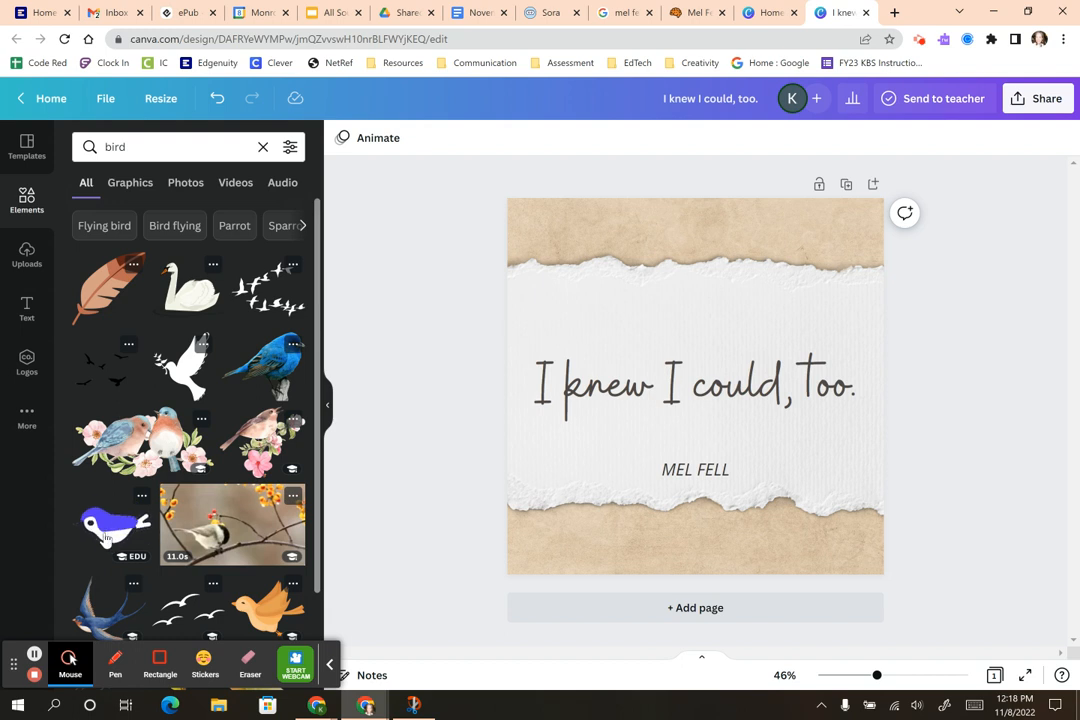
scroll(125, 515, "down", 3)
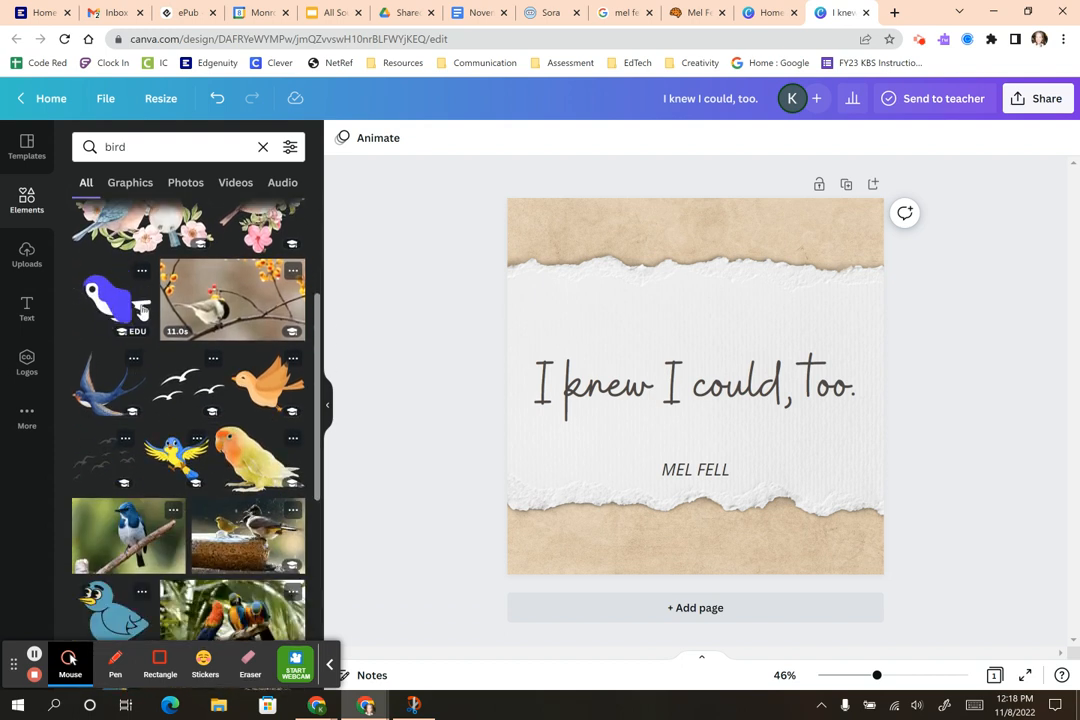
left_click(128, 185)
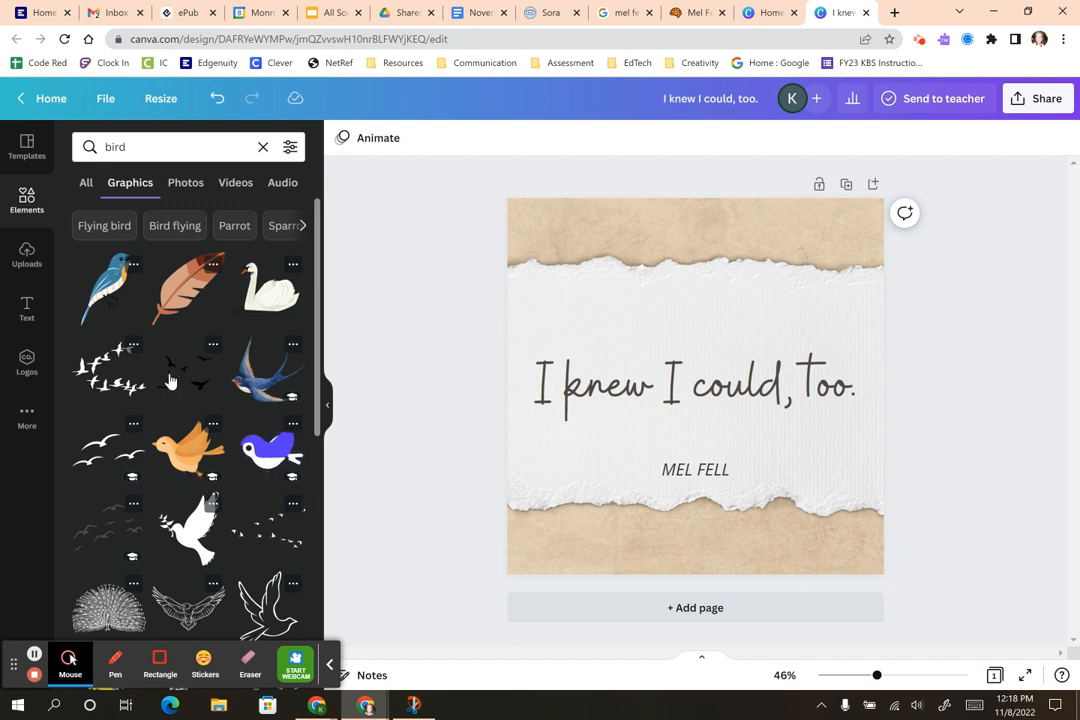
scroll(170, 380, "down", 1)
scroll(170, 381, "down", 2)
scroll(171, 372, "down", 1)
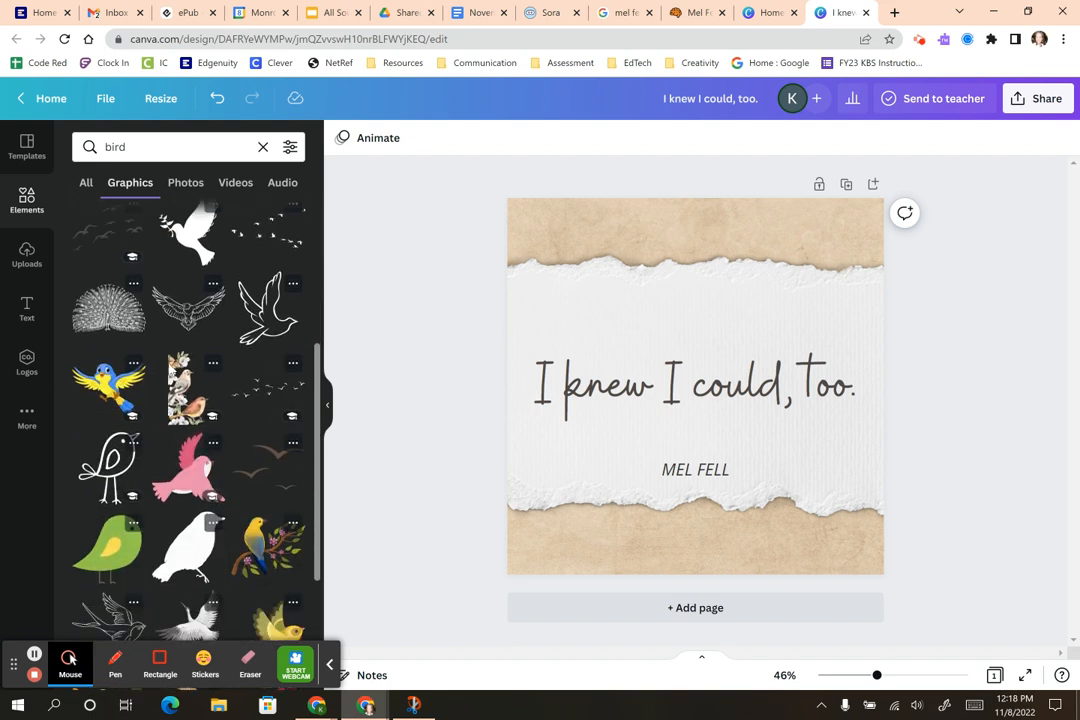
scroll(170, 372, "down", 1)
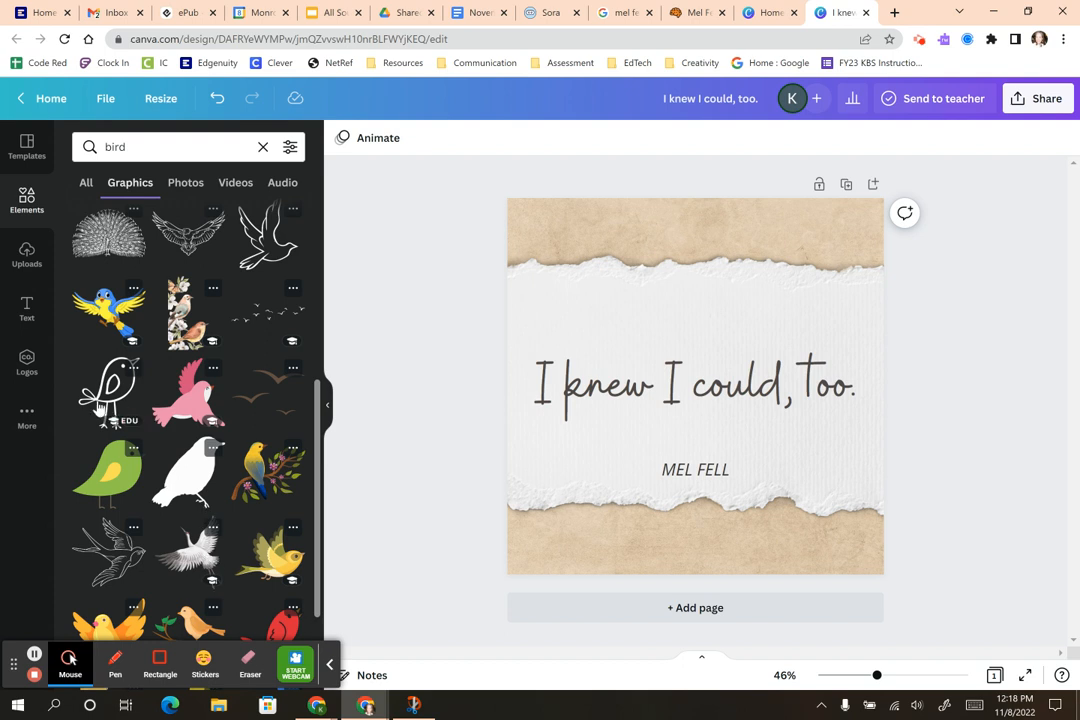
left_click(100, 385)
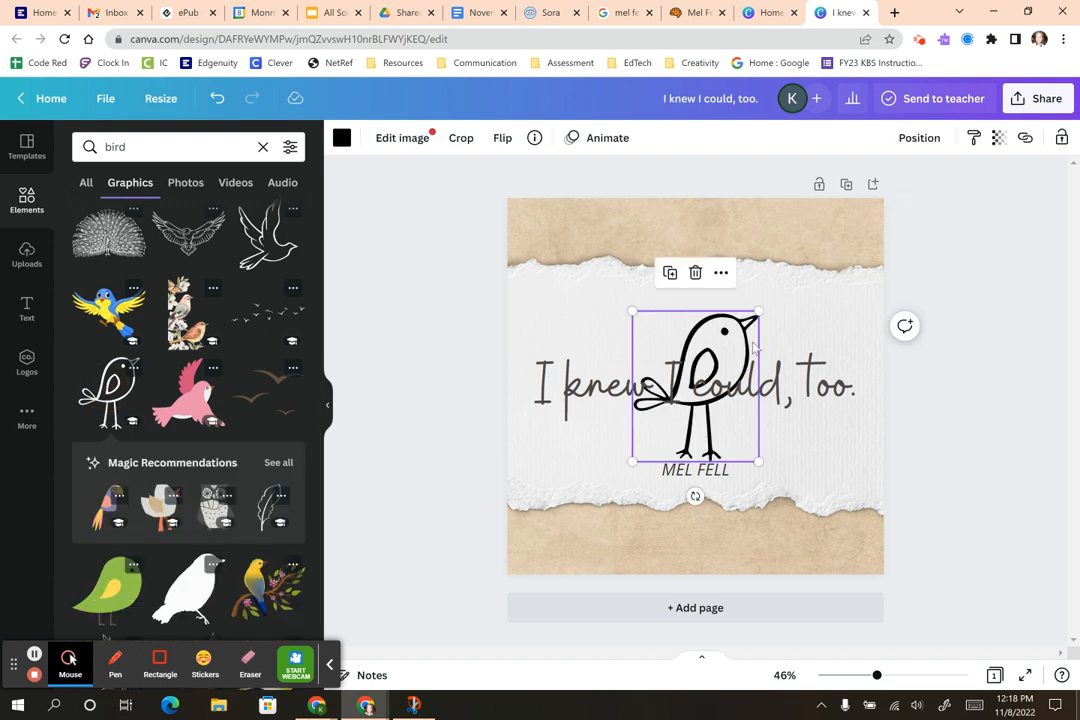
Step: Shrink the bird and perch it atop the first 'I' of the quote
mouse_move(688, 441)
left_mouse_down()
mouse_move(545, 377)
mouse_move(530, 338)
mouse_move(546, 345)
left_mouse_up()
mouse_move(614, 219)
left_mouse_down()
mouse_move(553, 322)
mouse_move(532, 320)
mouse_move(535, 340)
mouse_move(550, 340)
left_mouse_up()
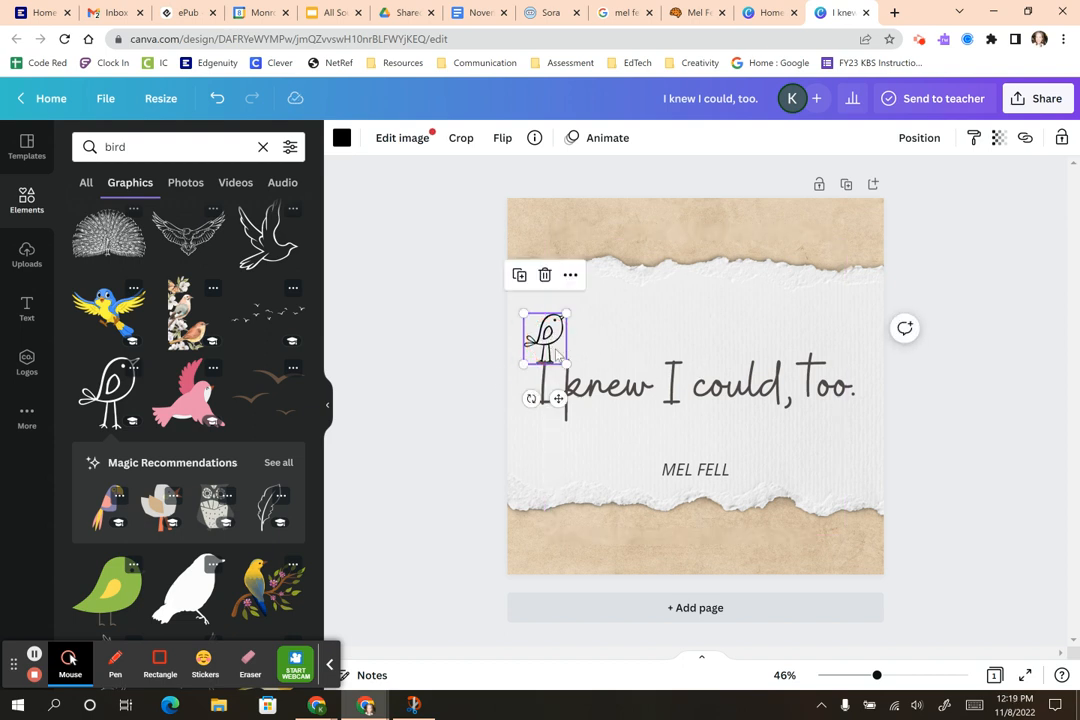
left_click(550, 392)
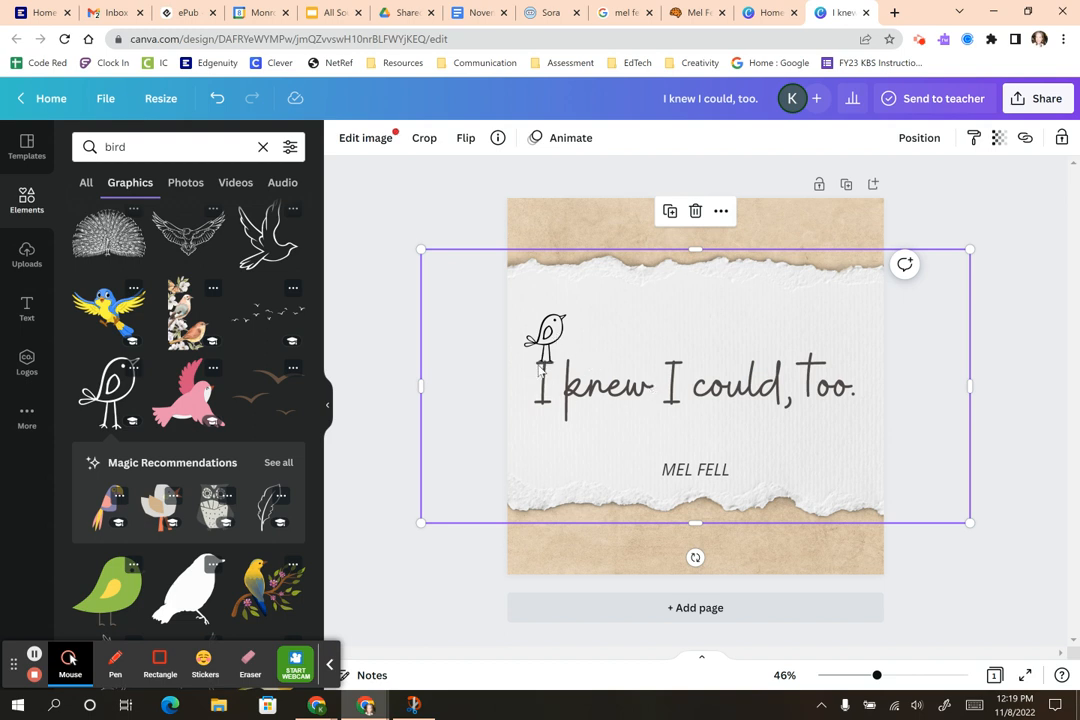
scroll(172, 385, "up", 5)
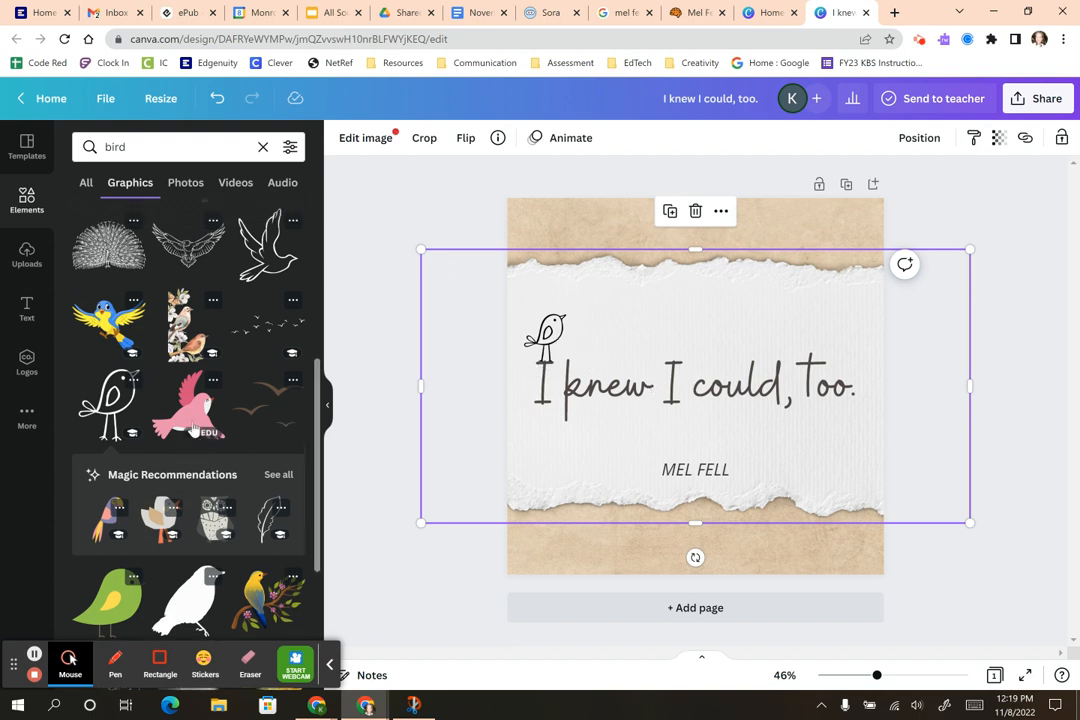
double_click(119, 145)
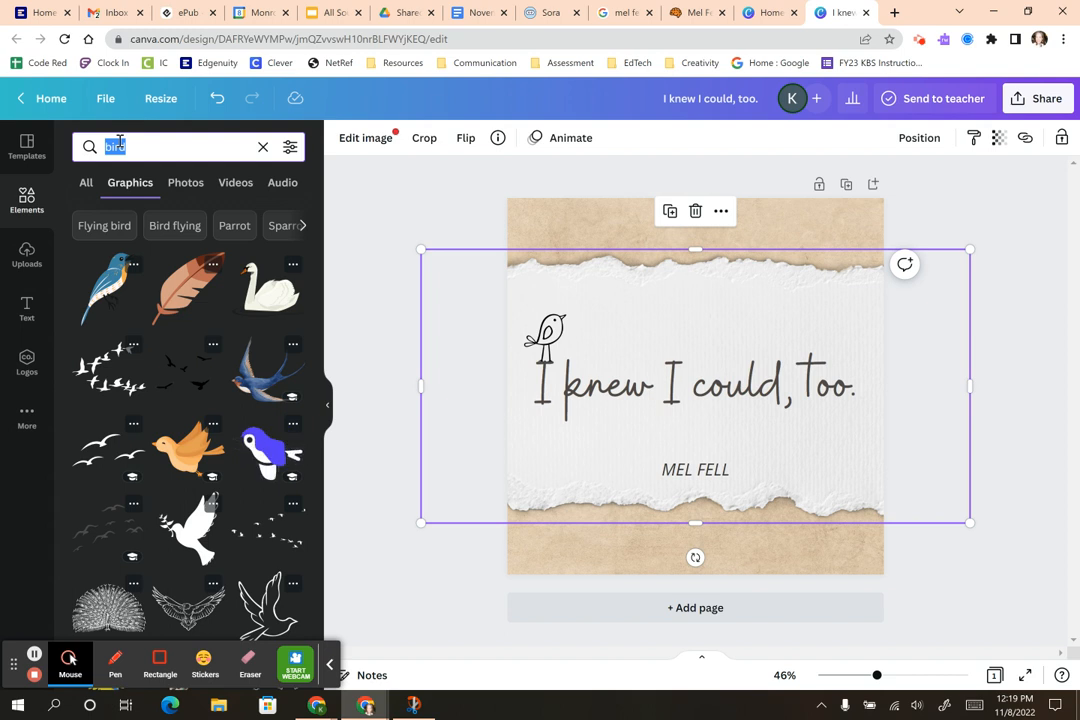
Step: Add a green branch from a 'branches' search, shrink and tilt it over the 'k' of knew
type("branches")
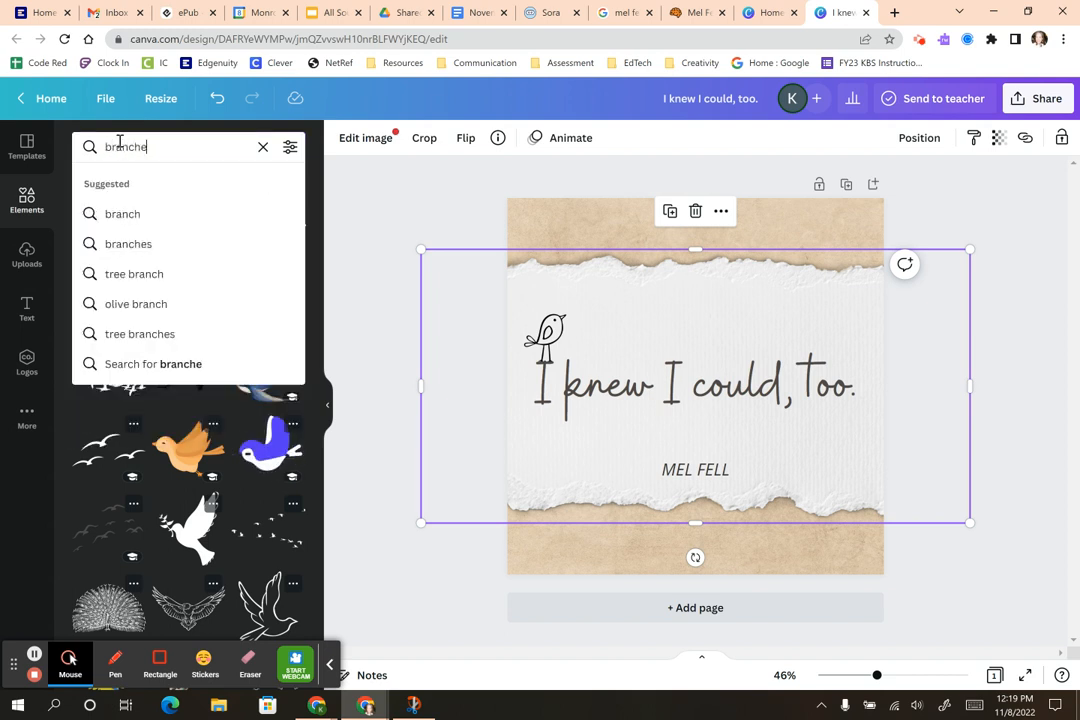
key("Return")
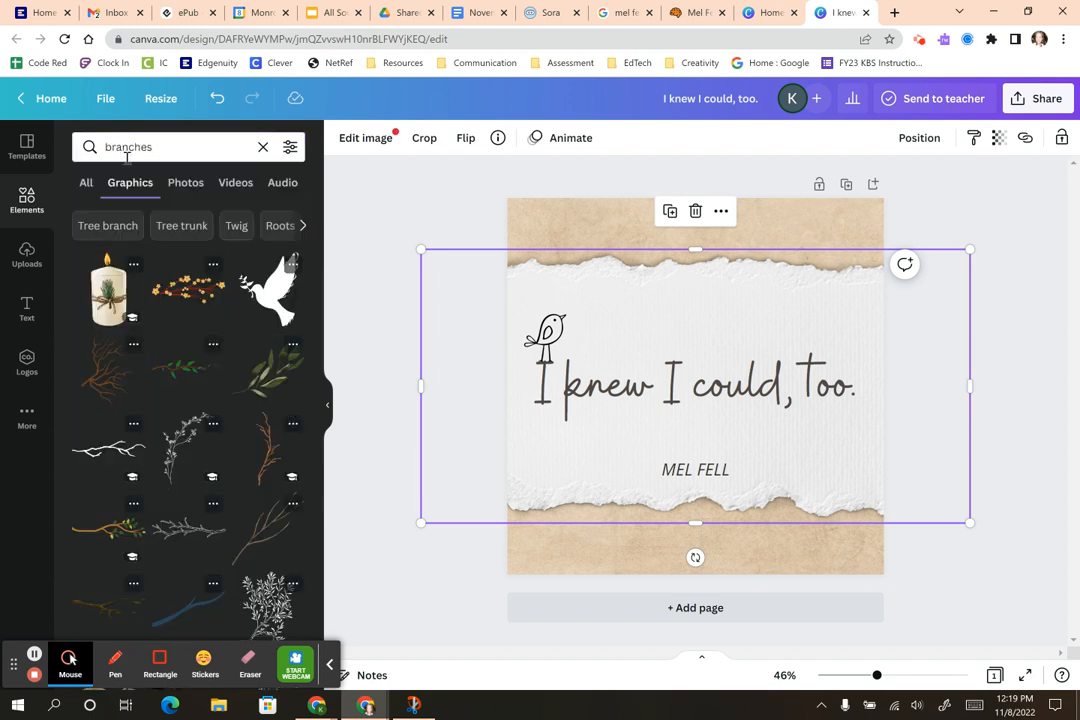
left_click(178, 380)
left_click_drag(772, 404, 699, 392)
left_click_drag(641, 422, 520, 330)
left_click_drag(660, 378, 523, 378)
mouse_move(568, 418)
left_mouse_down()
mouse_move(577, 452)
mouse_move(562, 411)
left_mouse_up()
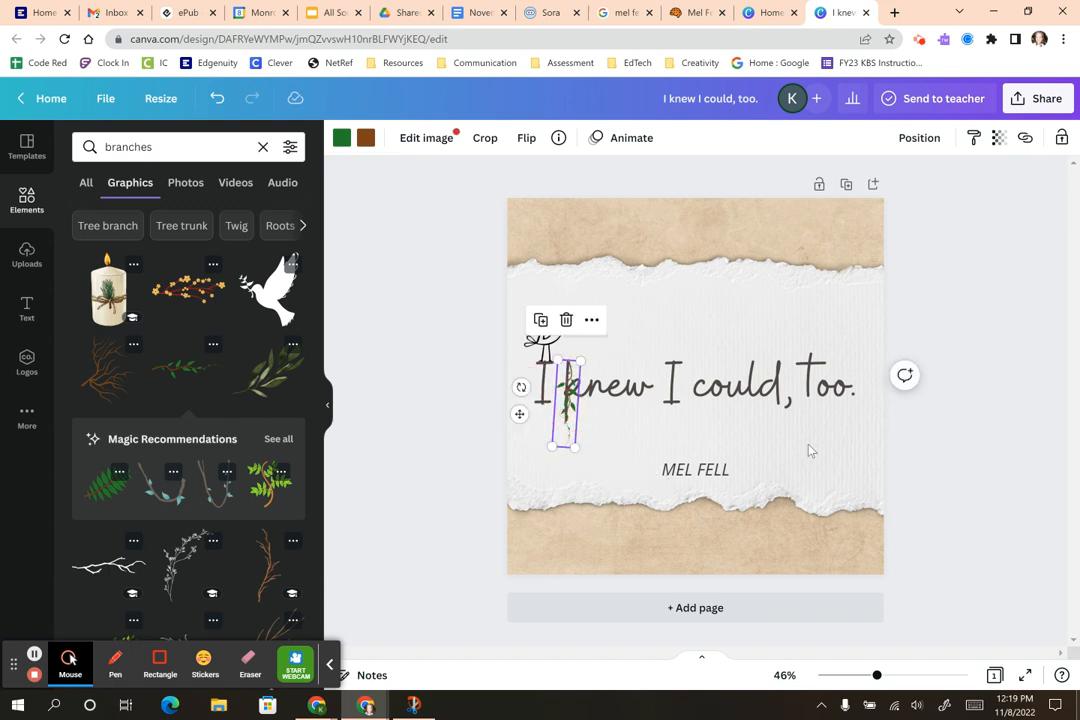
left_click(937, 484)
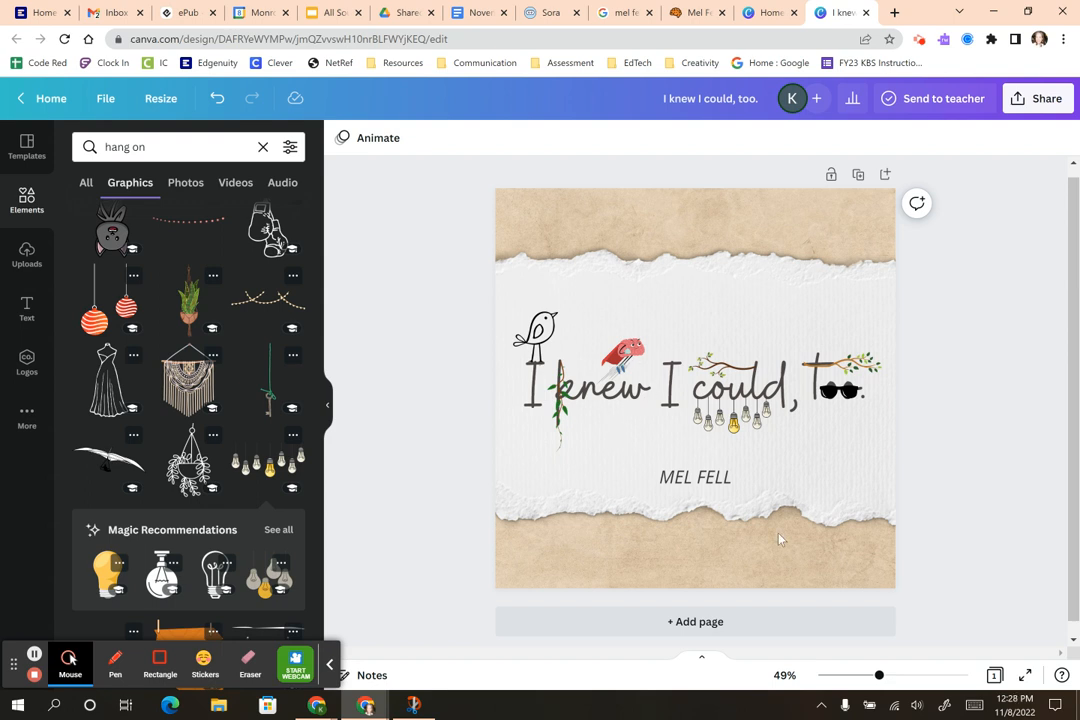
Step: Zoom the design in to 82%
left_click_drag(879, 680, 898, 676)
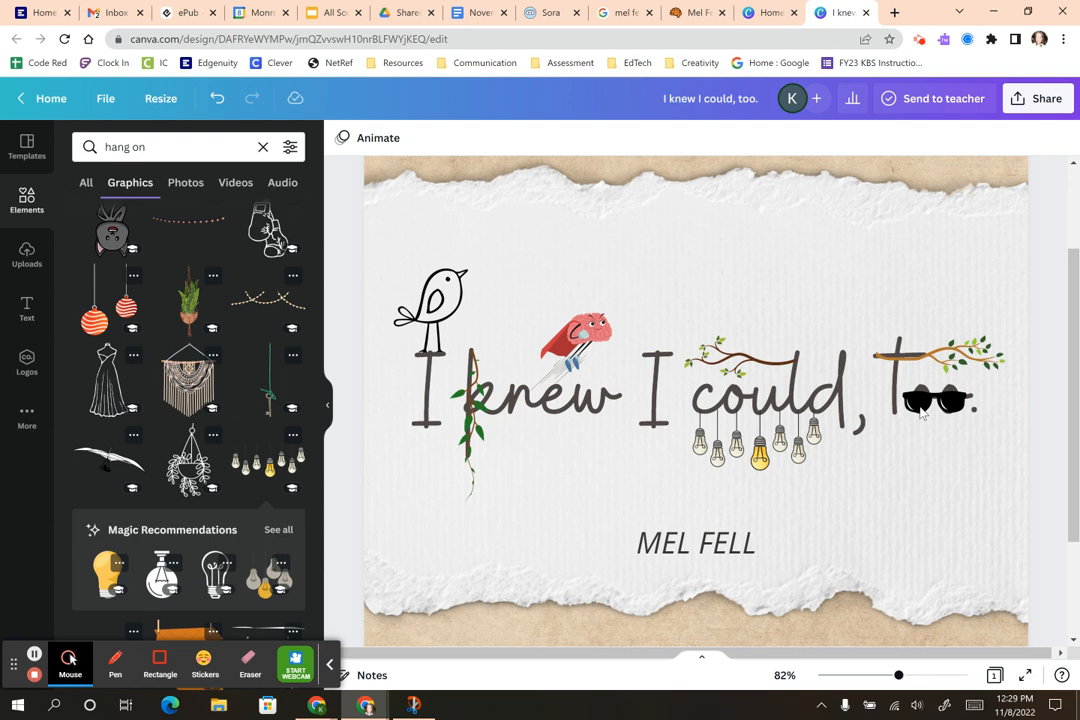
Step: Zoom back out to the whole design and open its Share options
left_click_drag(898, 676, 884, 677)
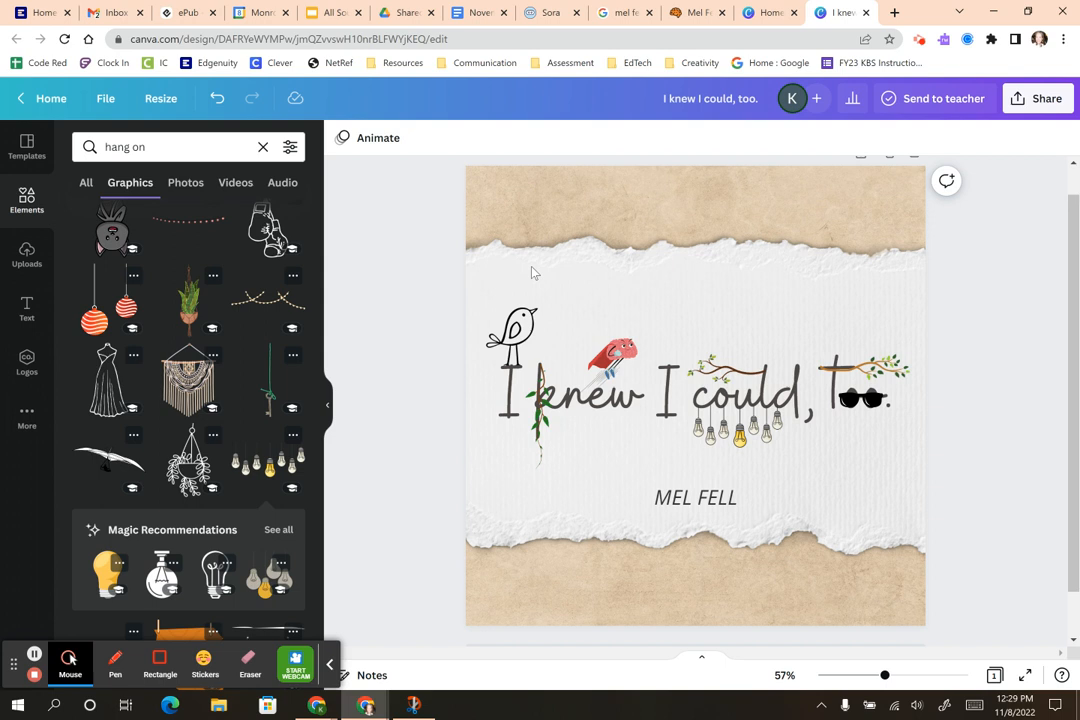
left_click(1010, 108)
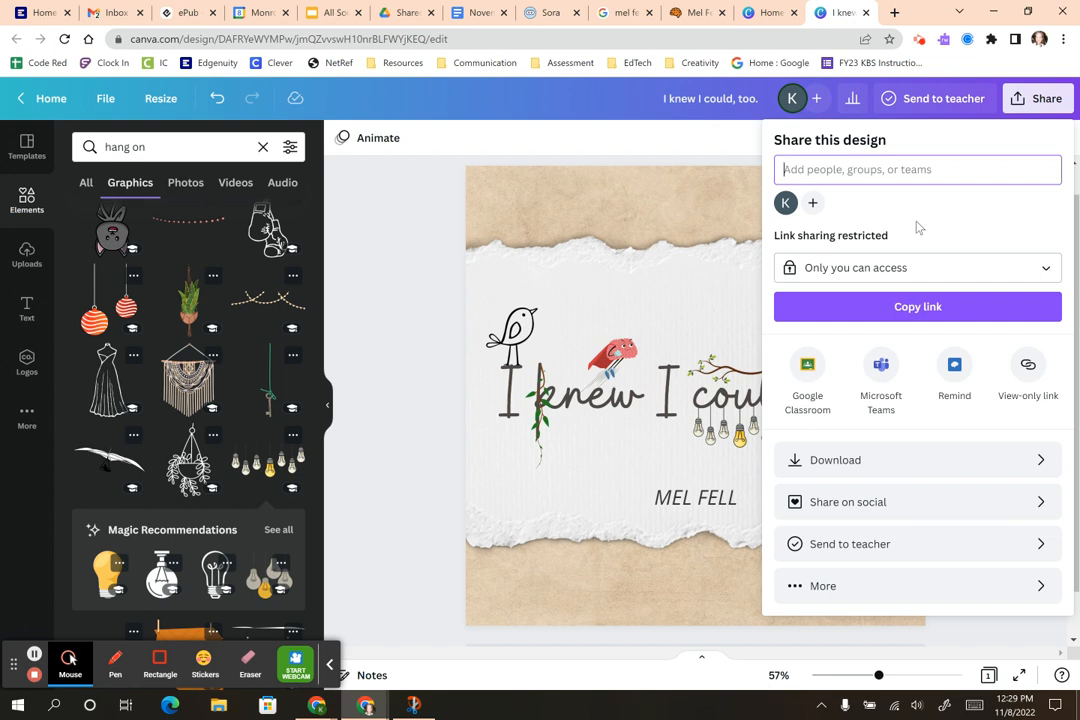
Step: Switch to the Canva Home browser tab
left_click(770, 12)
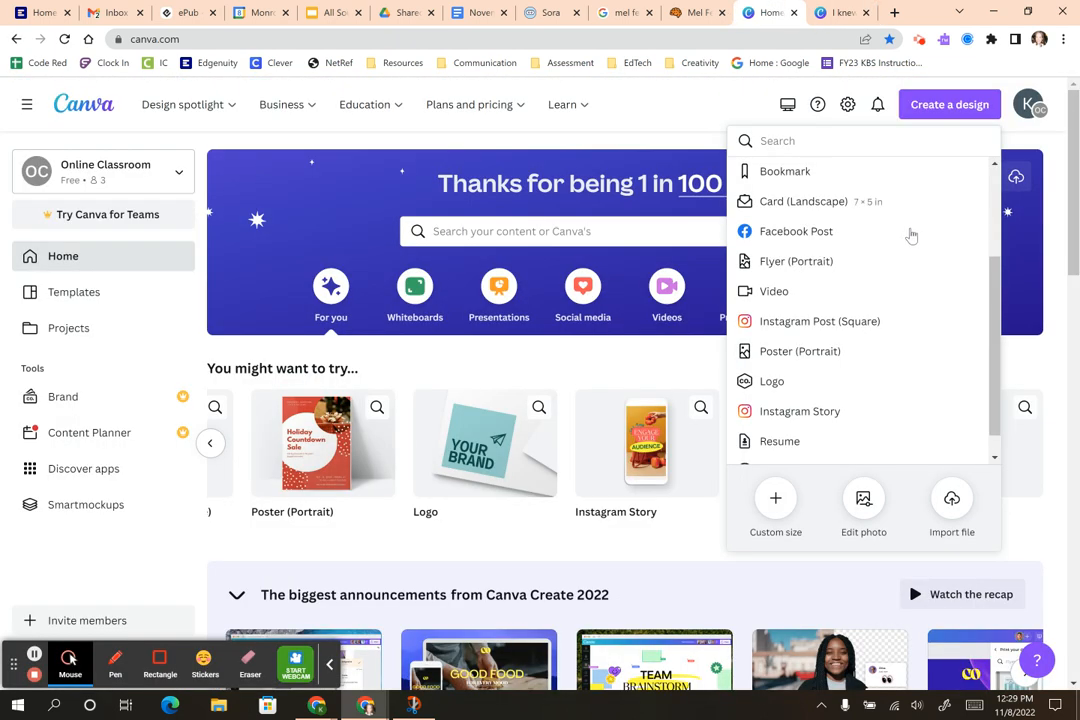
Step: Check the team list, open account settings, then return to the design's tab
left_click(179, 171)
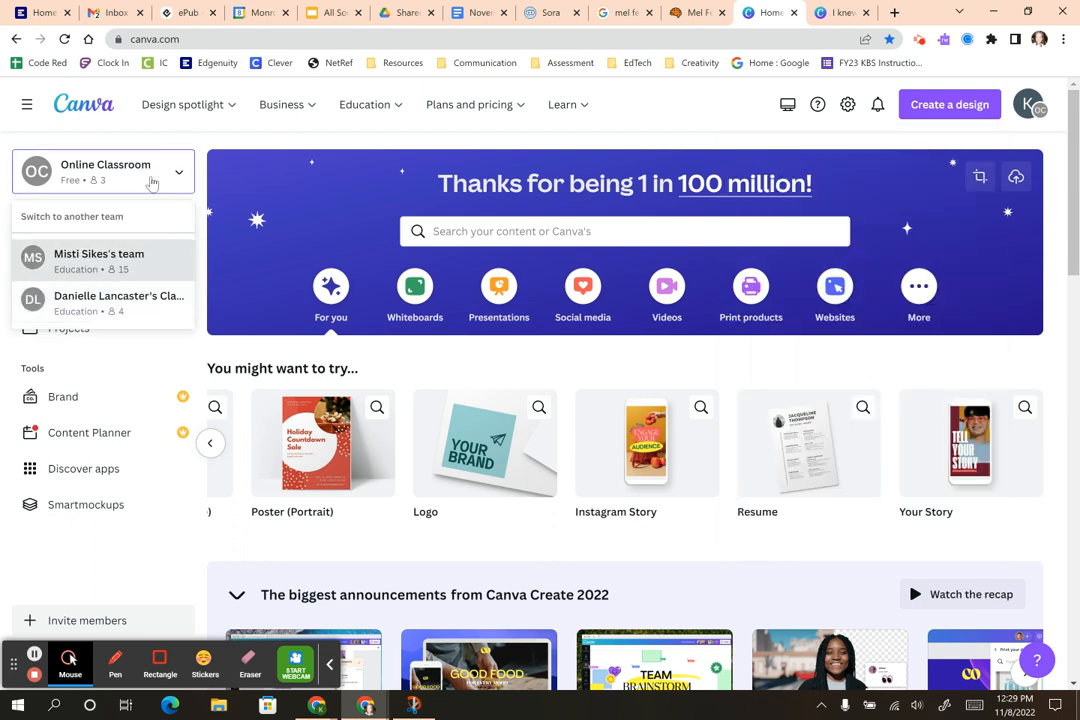
left_click(179, 171)
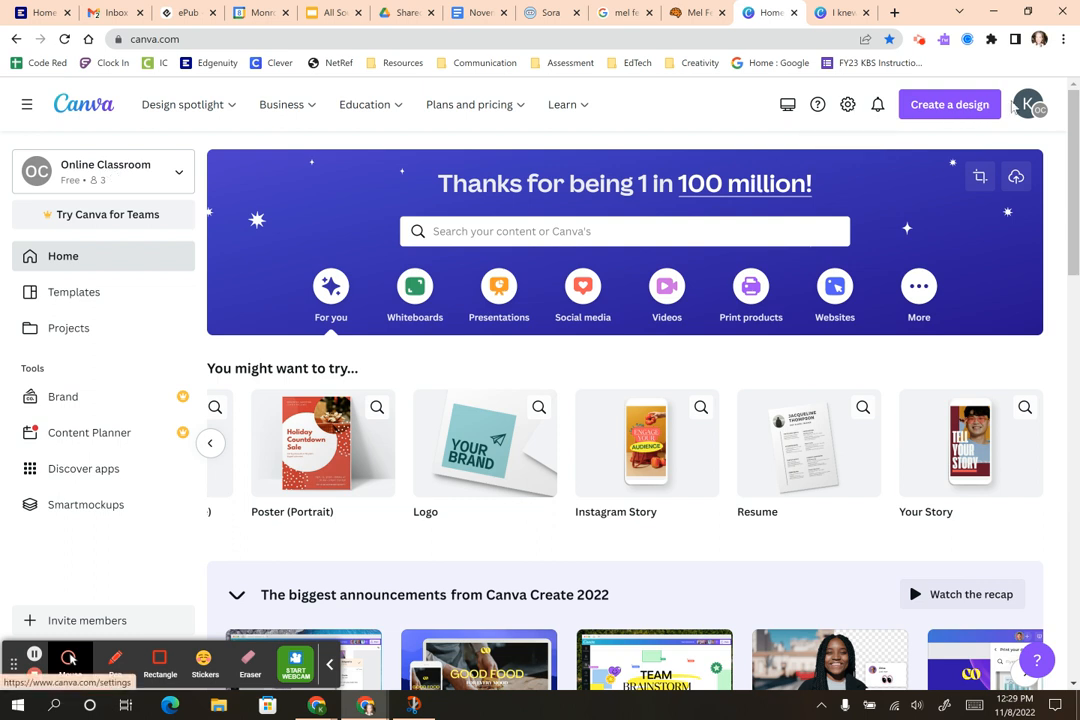
left_click(1028, 106)
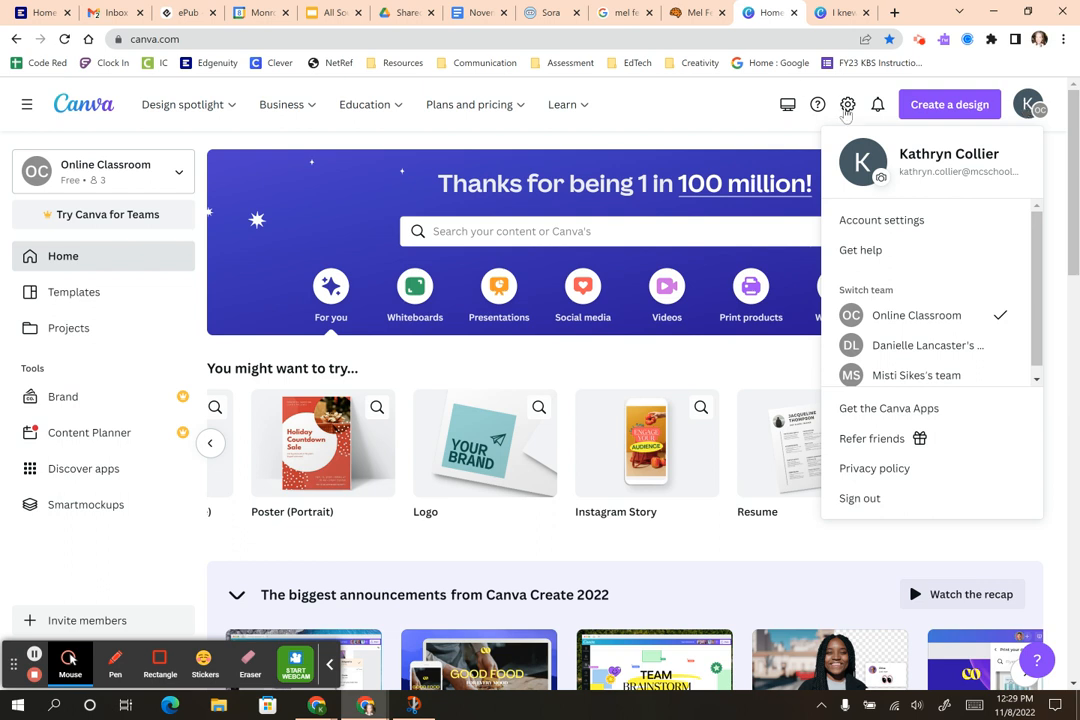
left_click(849, 106)
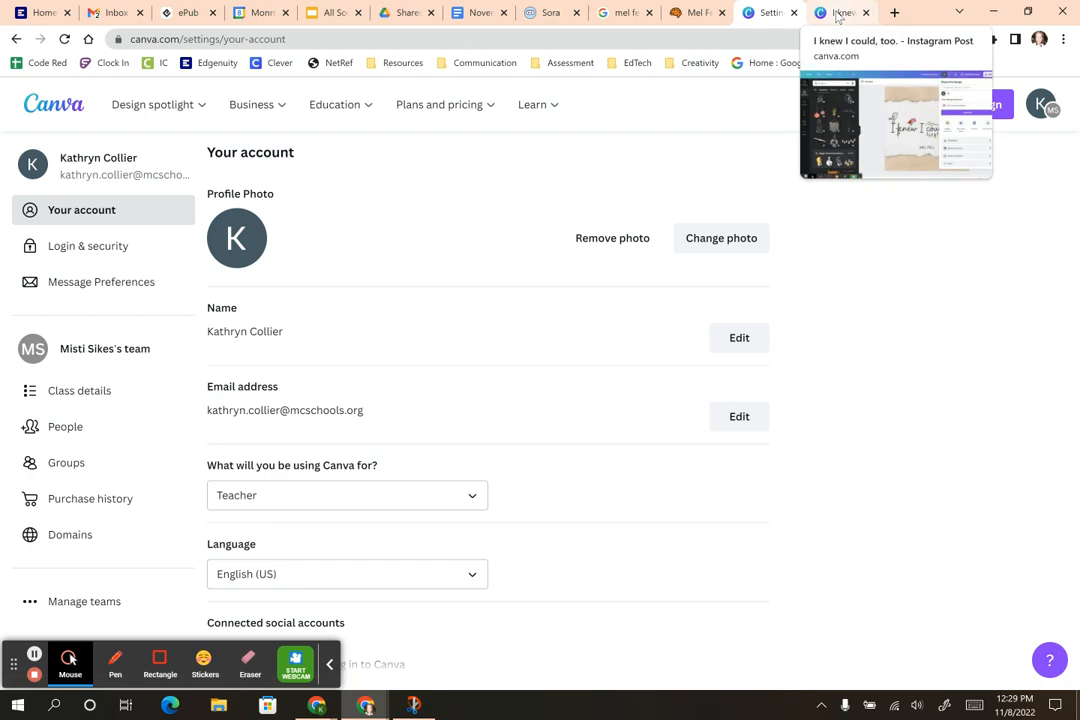
left_click(838, 14)
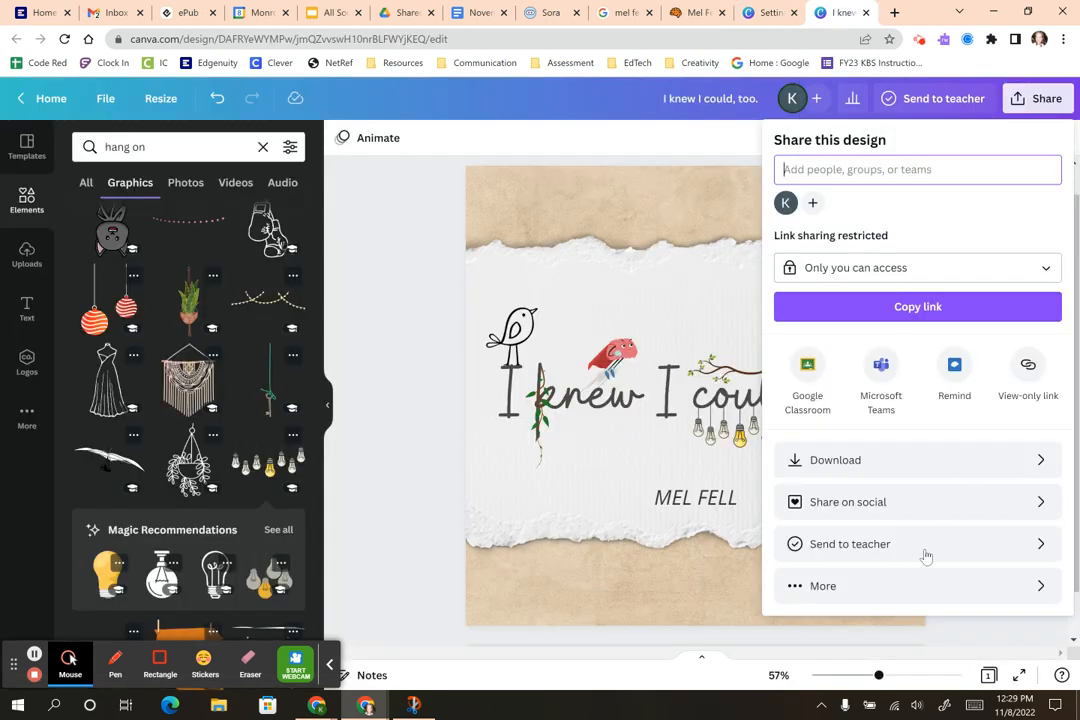
Step: Start sending the quote design to a teacher and pick the teacher as recipient
left_click(828, 553)
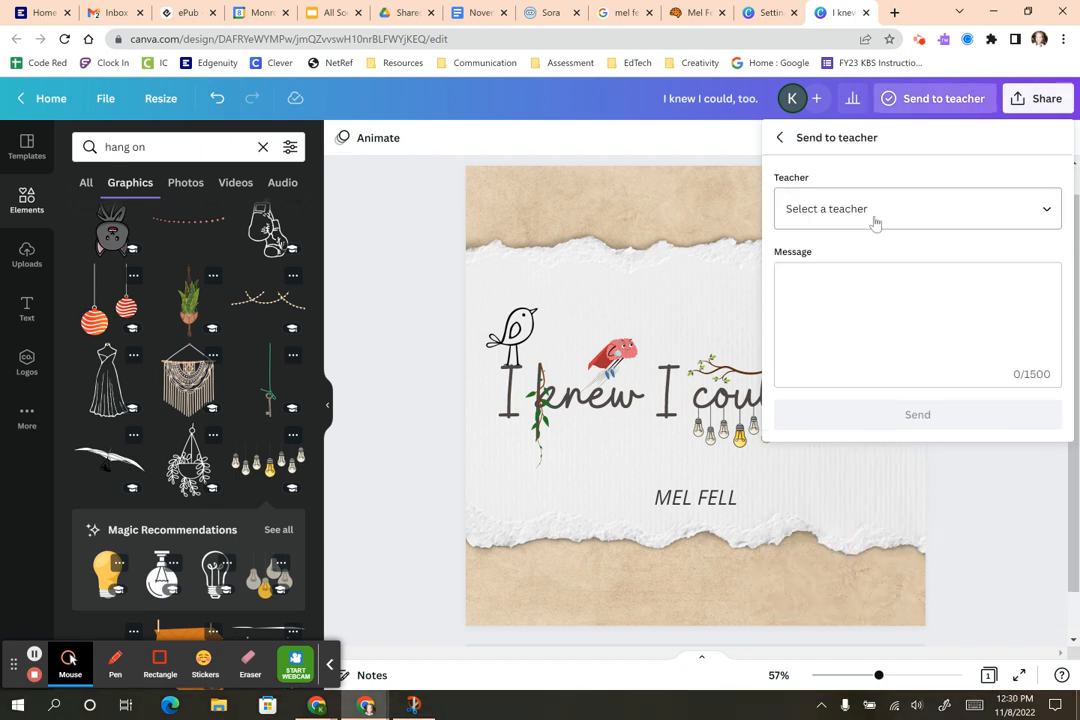
left_click(877, 220)
left_click(906, 214)
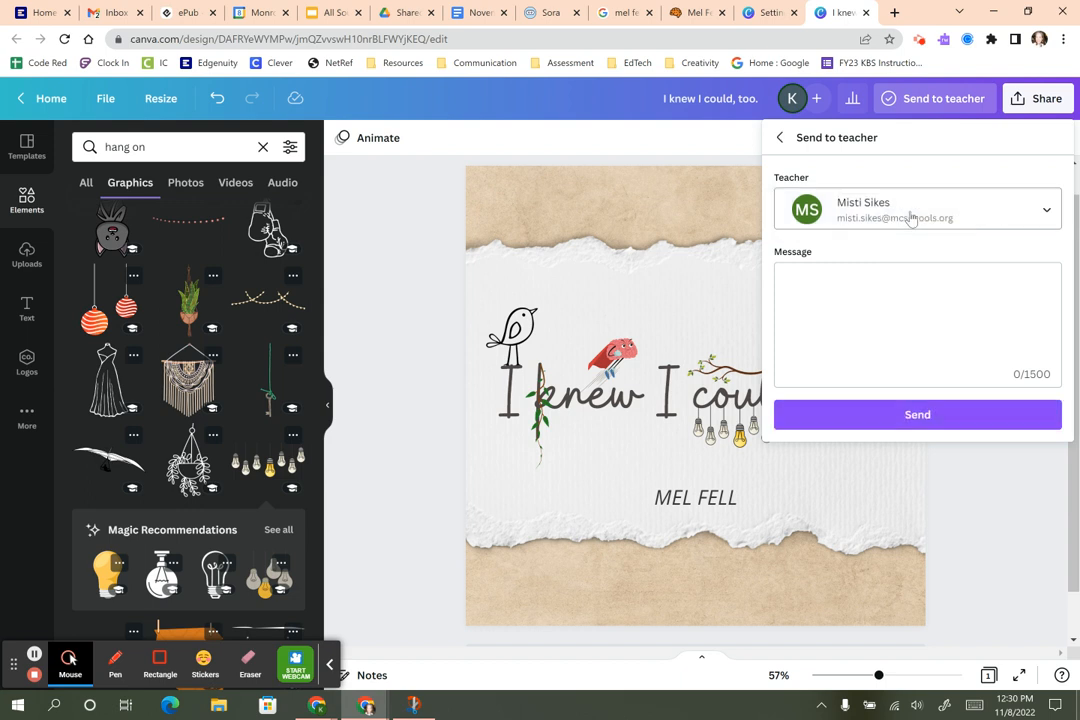